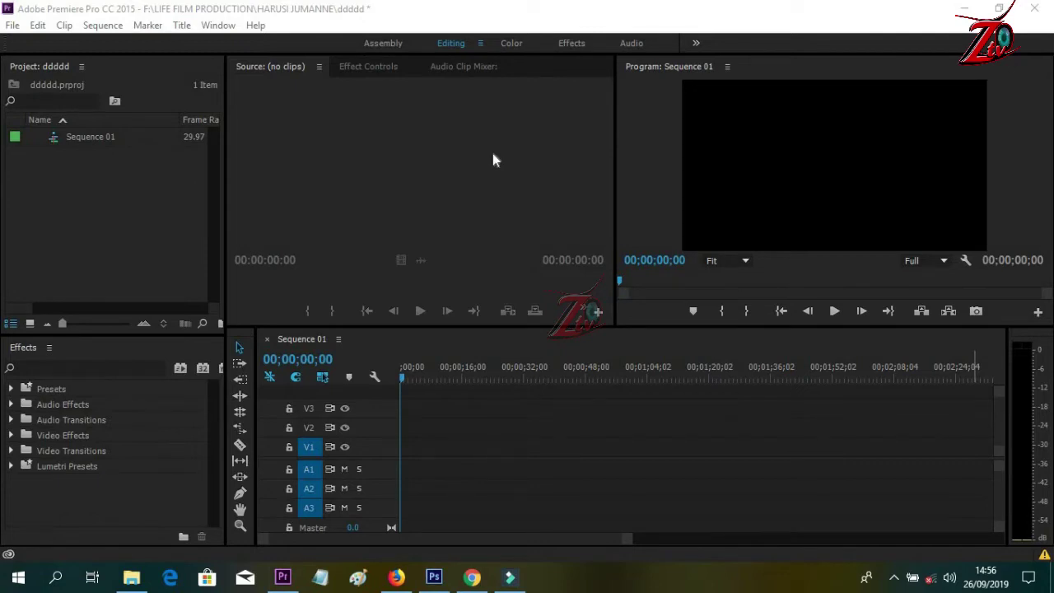
# - Create a new default still title named maandishi
pyautogui.click(182, 27)
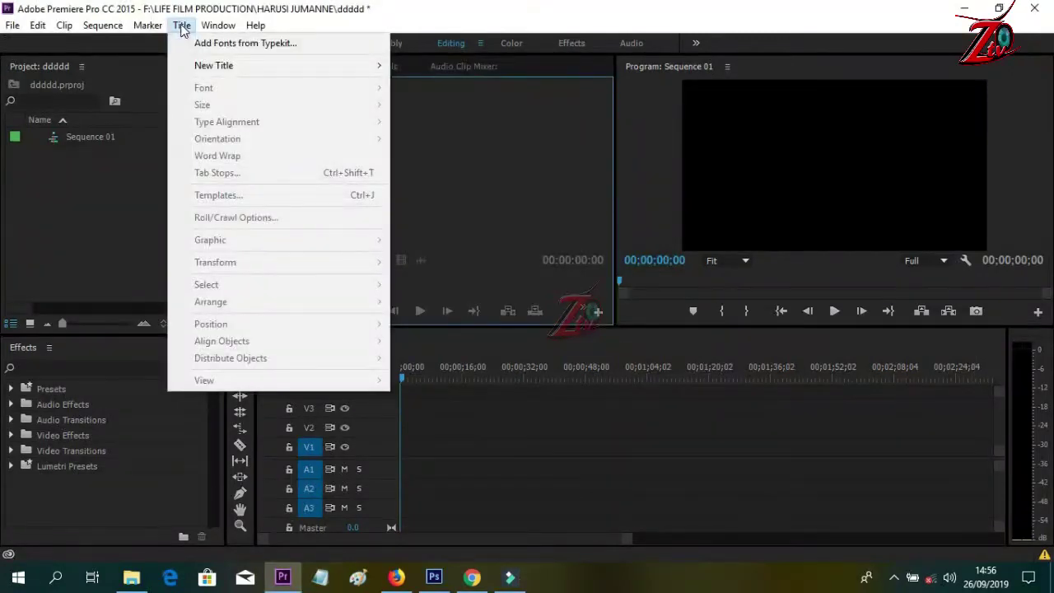
pyautogui.moveTo(241, 69)
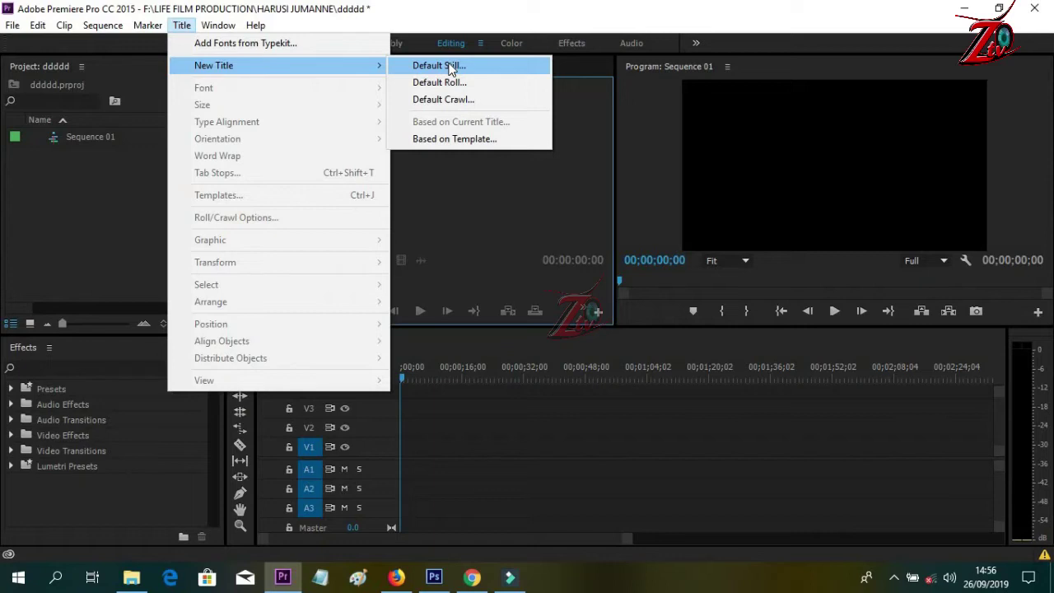
pyautogui.click(449, 69)
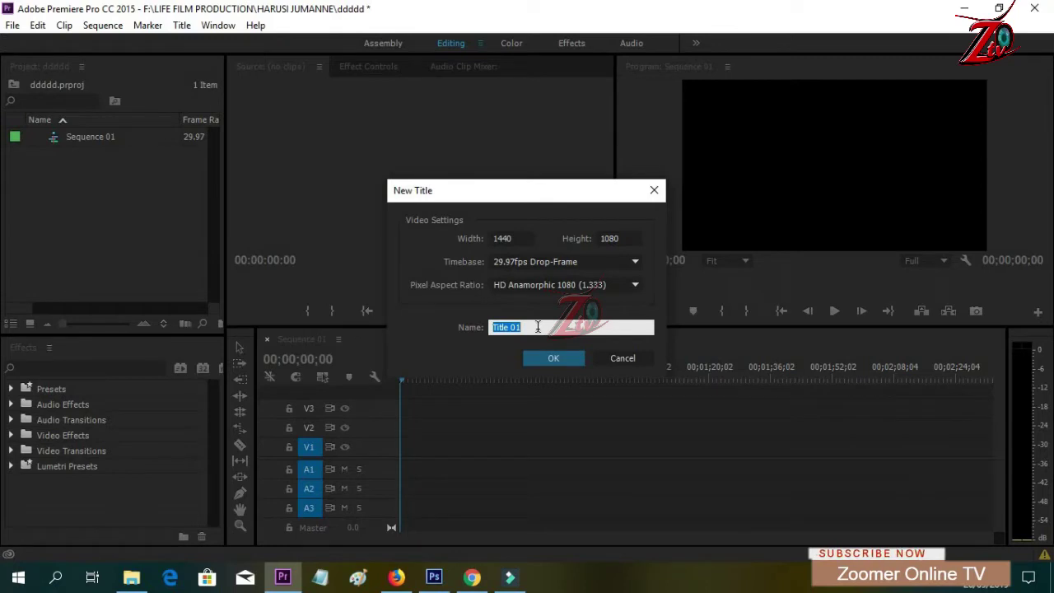
pyautogui.write('maa')
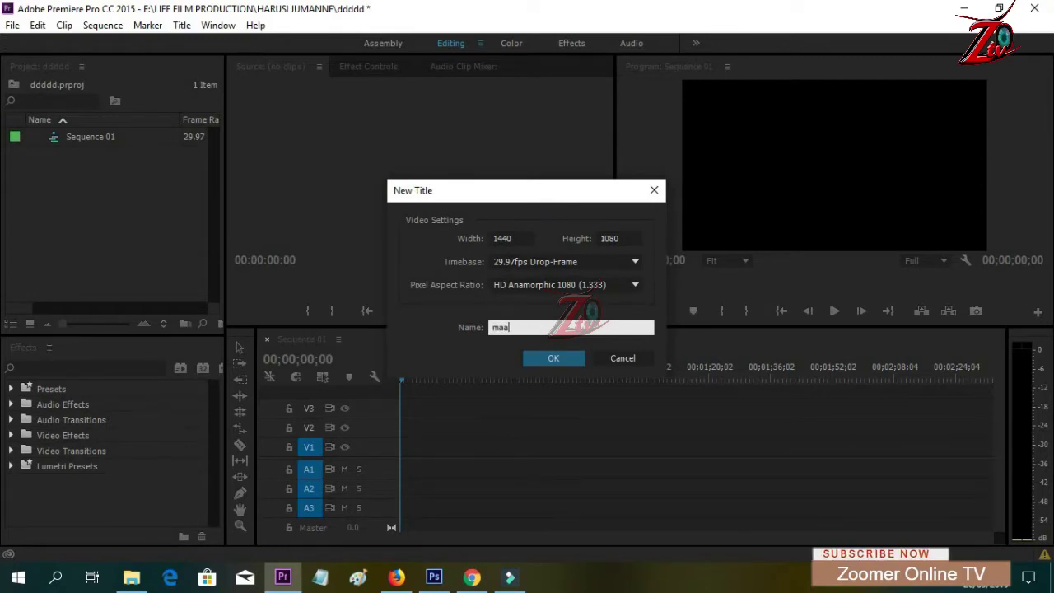
pyautogui.write('ndishi')
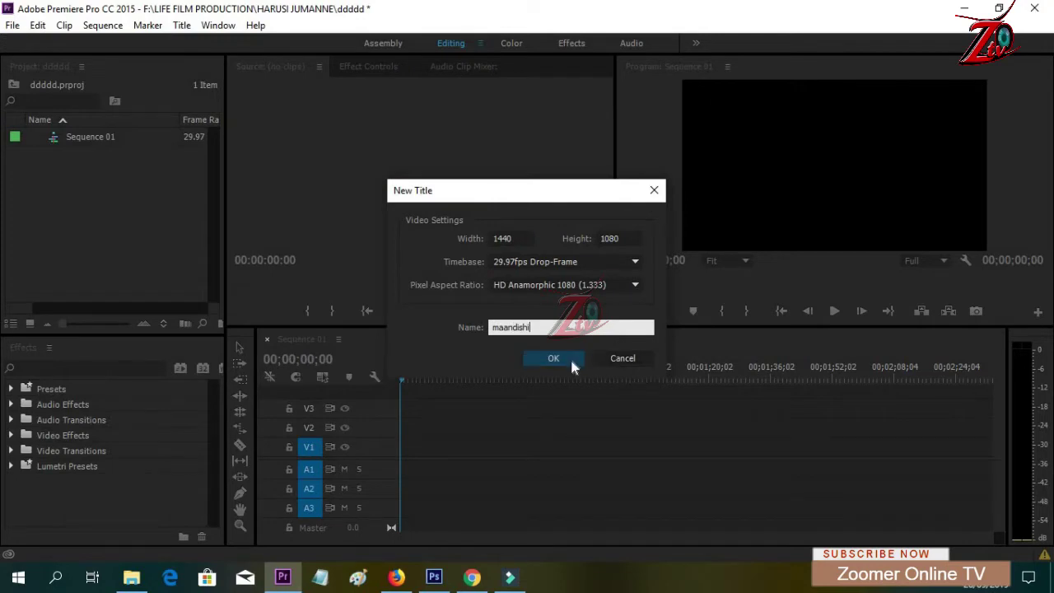
pyautogui.click(570, 356)
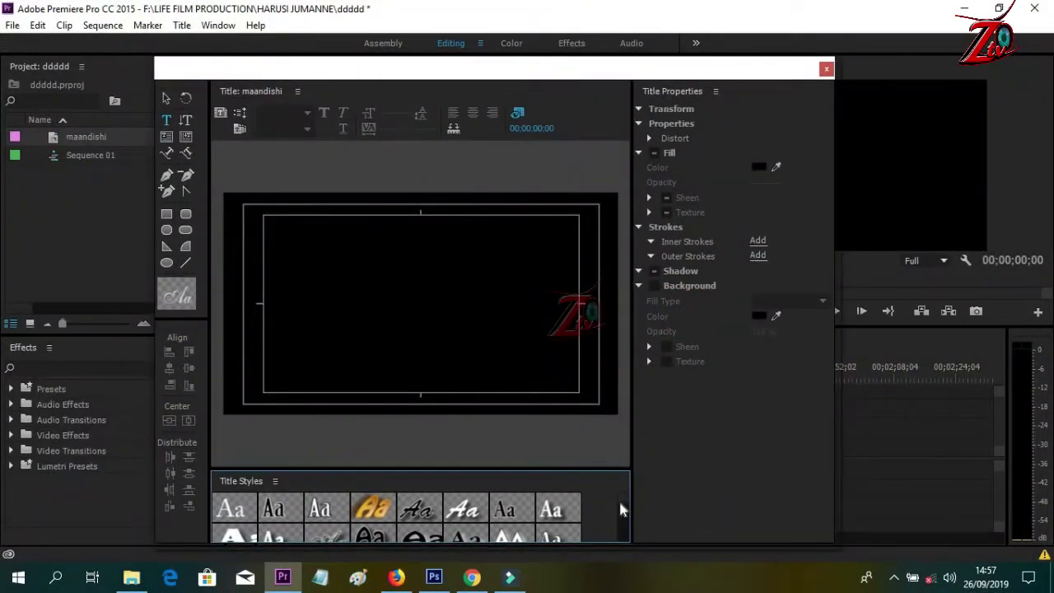
# - Enlarge the Title Styles area and widen the canvas, then pick the Rectangle Tool
pyautogui.moveTo(622, 496)
pyautogui.mouseDown()
pyautogui.moveTo(622, 516)
pyautogui.moveTo(624, 499)
pyautogui.mouseUp()
pyautogui.moveTo(559, 457); pyautogui.dragTo(555, 435)
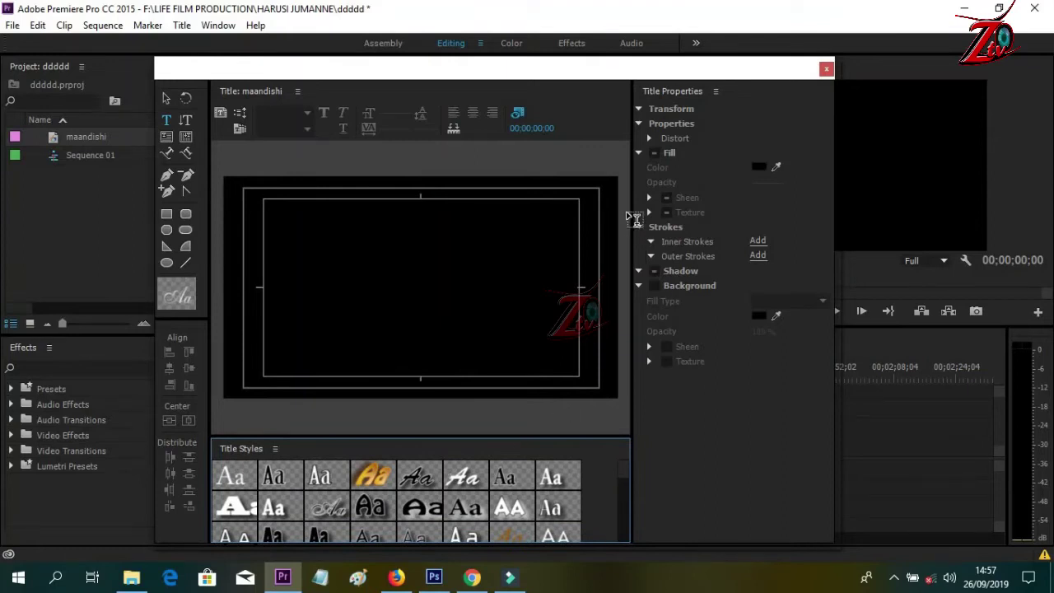
pyautogui.moveTo(636, 219); pyautogui.dragTo(693, 210)
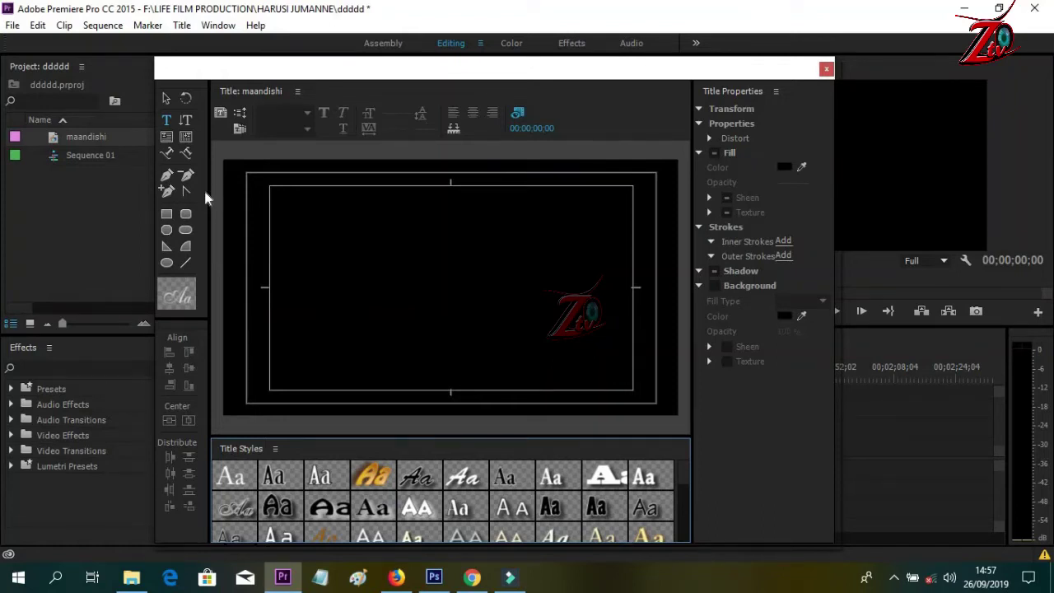
pyautogui.click(168, 216)
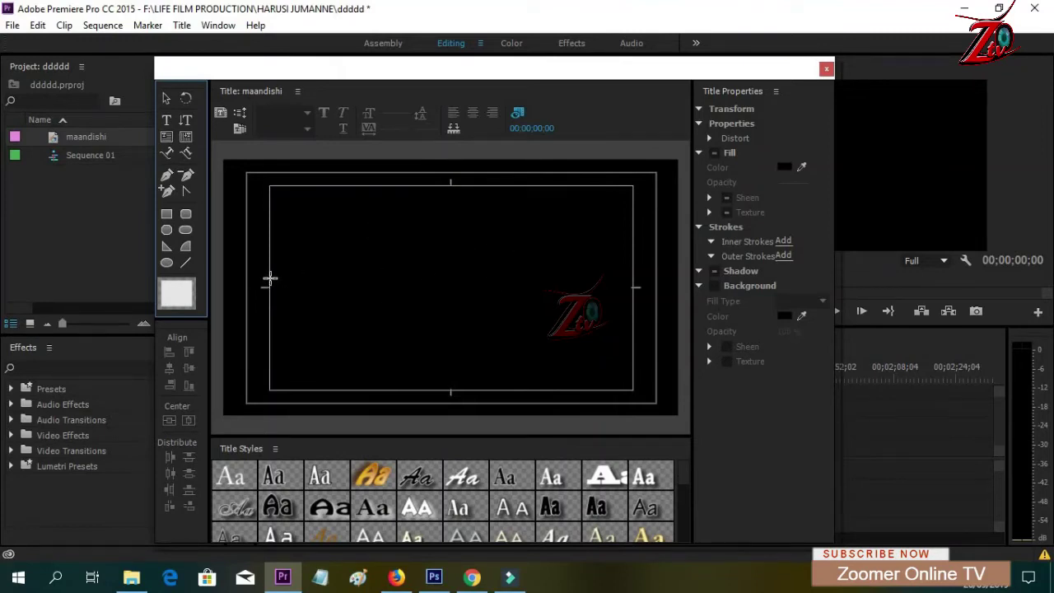
# - Draw a wide rectangle bar across the middle of the canvas
pyautogui.moveTo(271, 262)
pyautogui.mouseDown()
pyautogui.moveTo(269, 288)
pyautogui.moveTo(288, 299)
pyautogui.moveTo(395, 289)
pyautogui.moveTo(633, 312)
pyautogui.mouseUp()
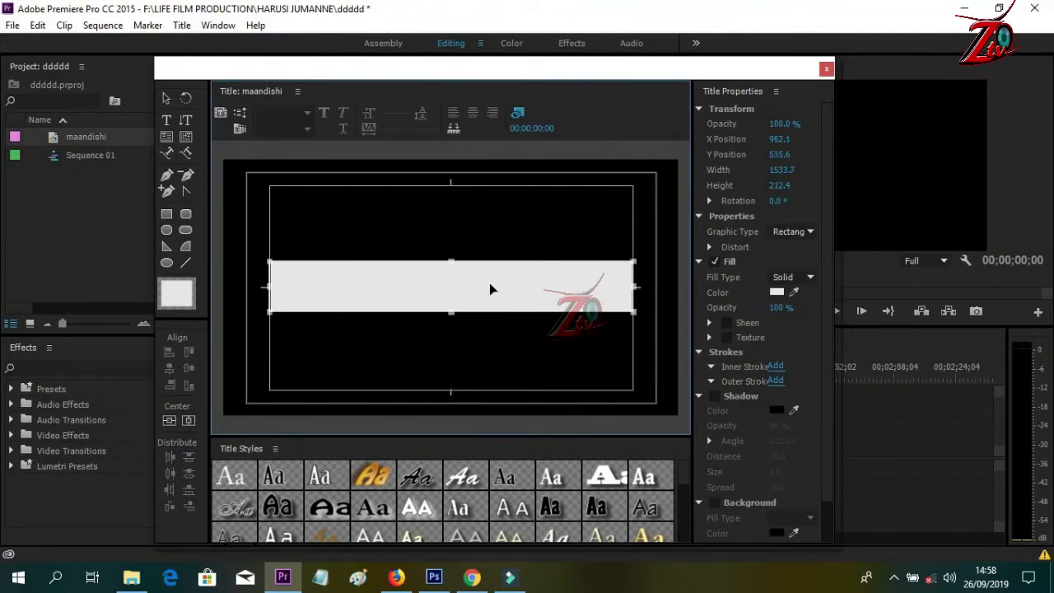
pyautogui.click(415, 344)
pyautogui.moveTo(461, 286); pyautogui.dragTo(461, 289)
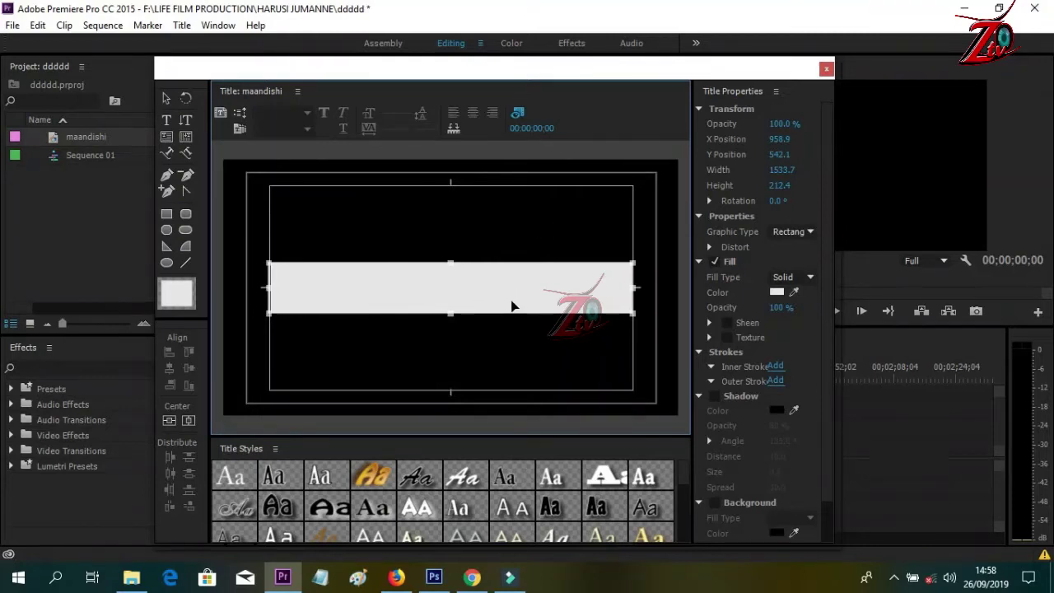
pyautogui.click(655, 251)
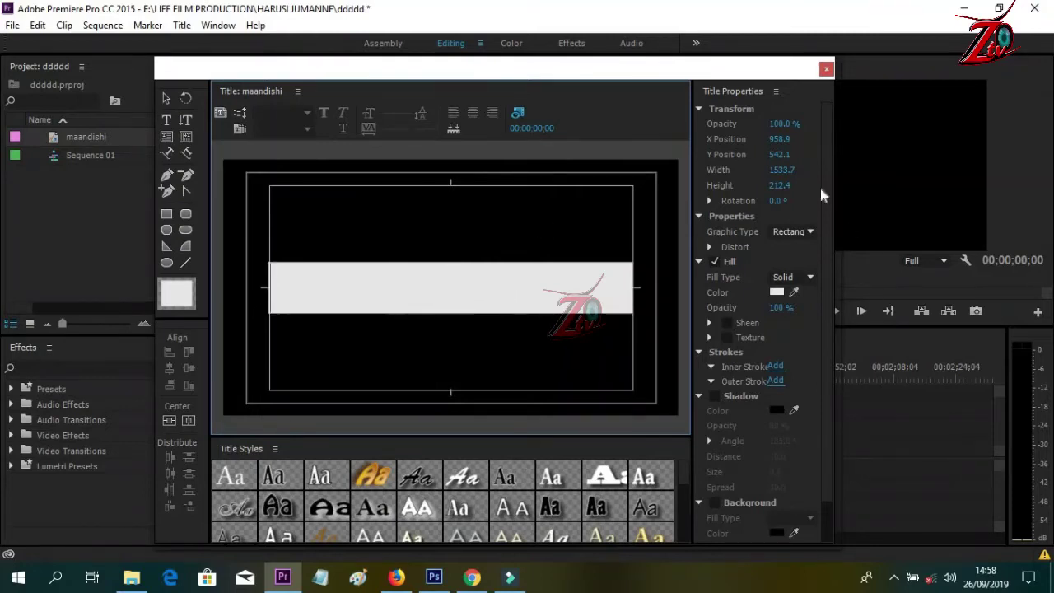
# - Fill the bar with gold-yellow colour A79620
pyautogui.click(778, 294)
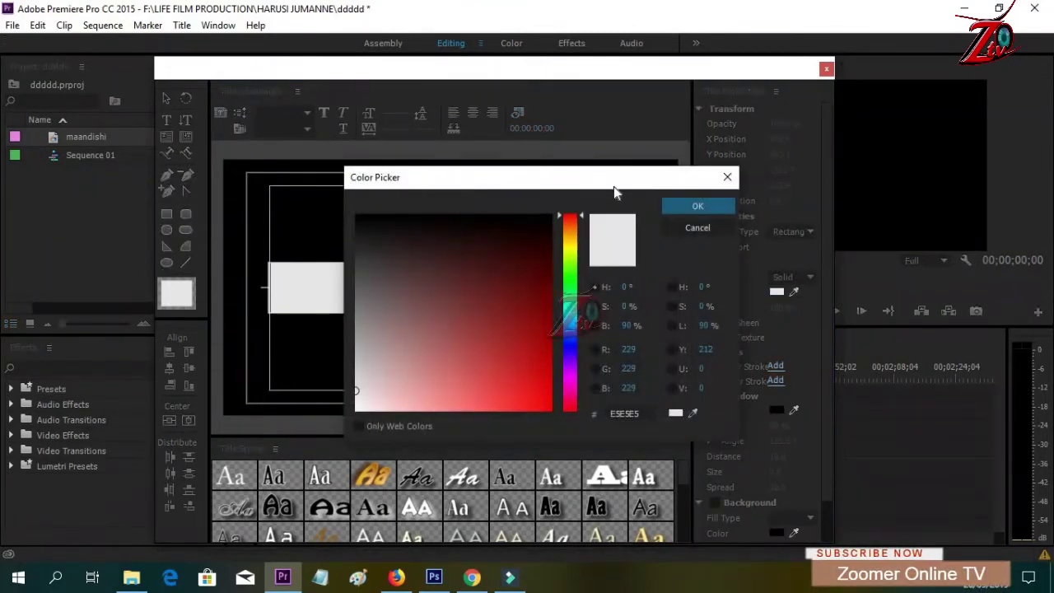
pyautogui.moveTo(640, 184); pyautogui.dragTo(843, 163)
pyautogui.click(711, 275)
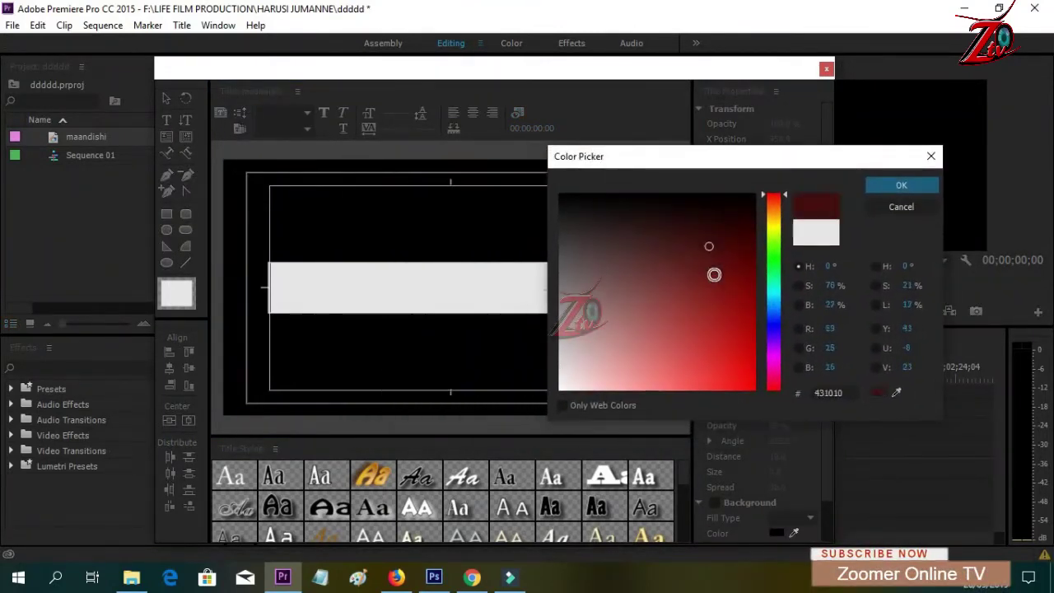
pyautogui.click(728, 285)
pyautogui.click(716, 311)
pyautogui.click(713, 319)
pyautogui.click(698, 342)
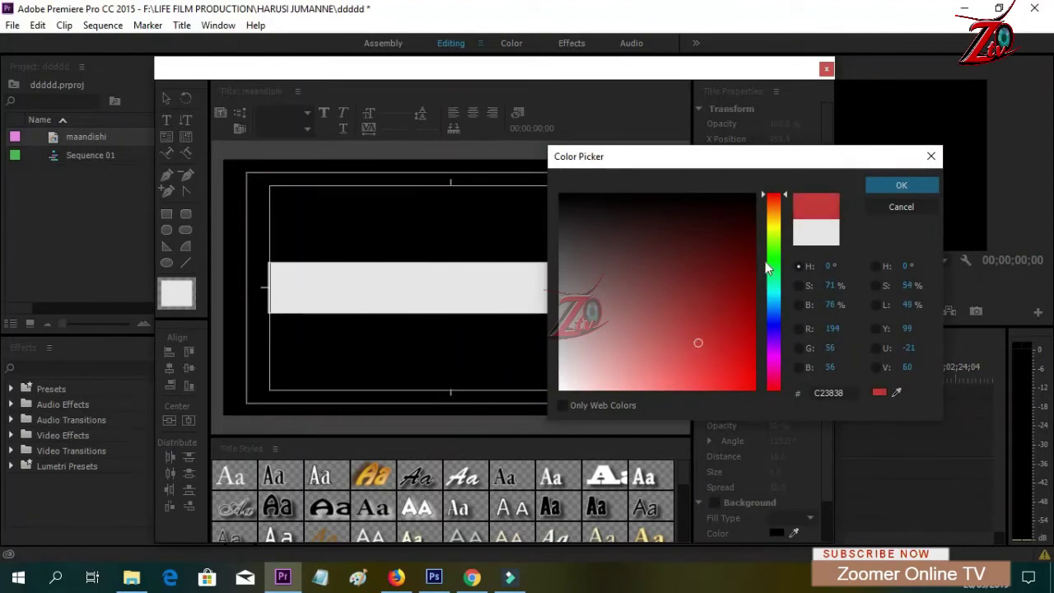
pyautogui.click(694, 301)
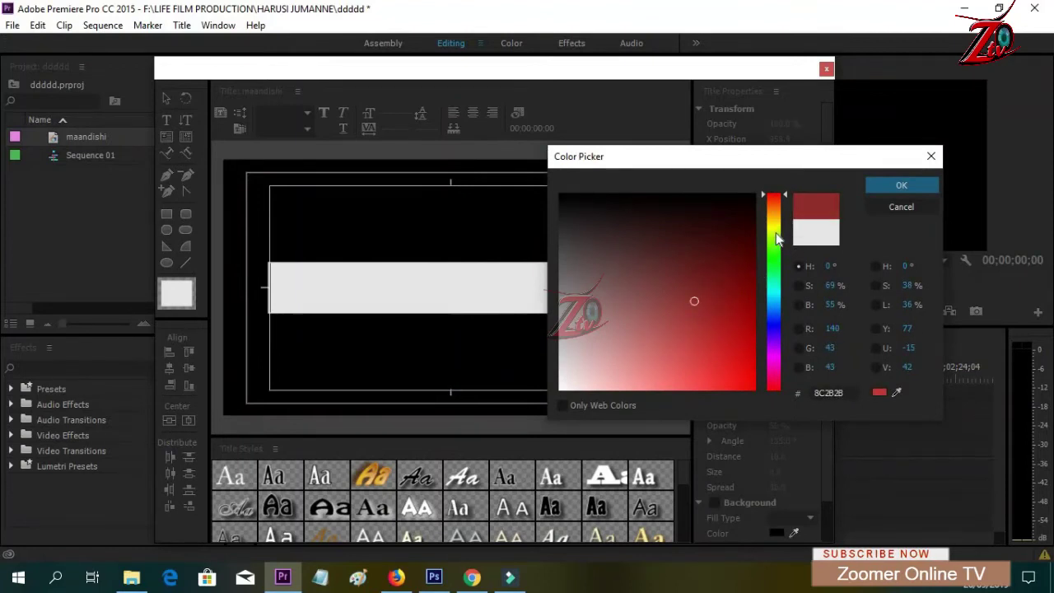
pyautogui.moveTo(776, 233); pyautogui.dragTo(773, 222)
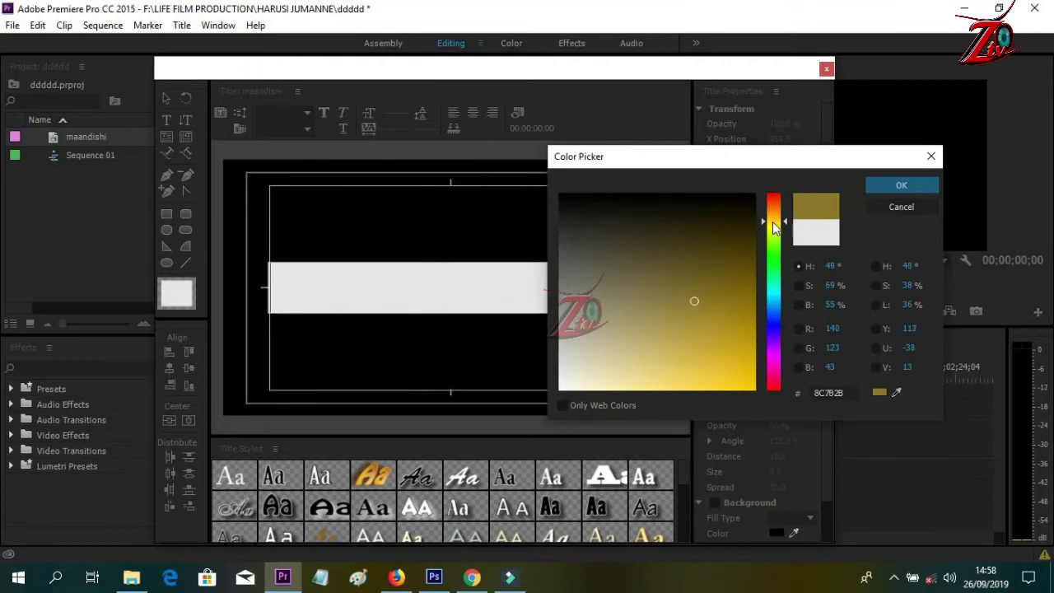
pyautogui.click(718, 322)
pyautogui.click(903, 188)
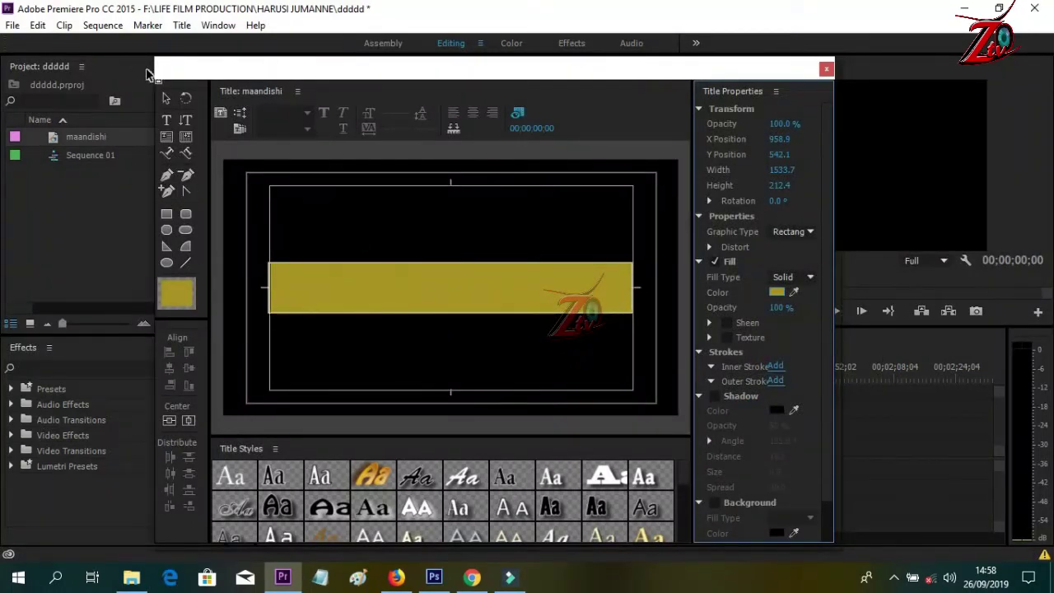
pyautogui.click(165, 99)
# - Choose a black title style for the upcoming text
pyautogui.click(436, 287)
pyautogui.click(167, 100)
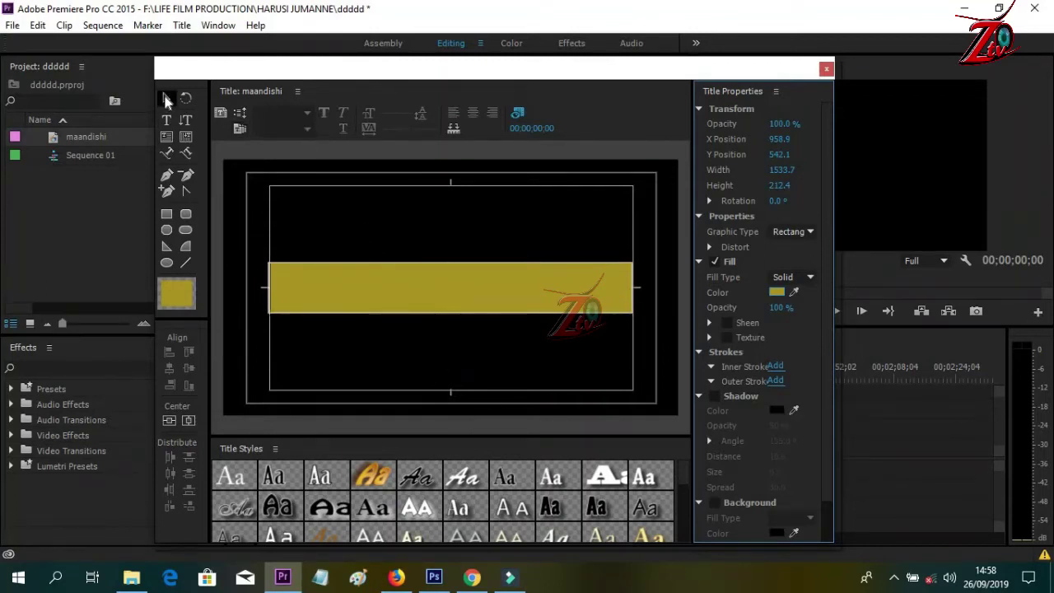
pyautogui.click(165, 99)
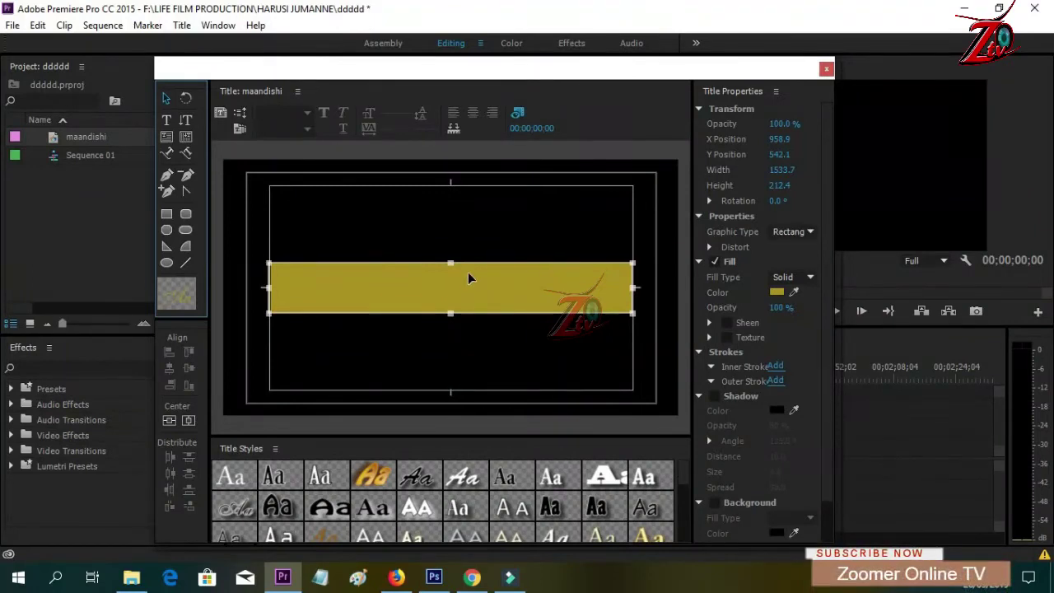
pyautogui.click(424, 217)
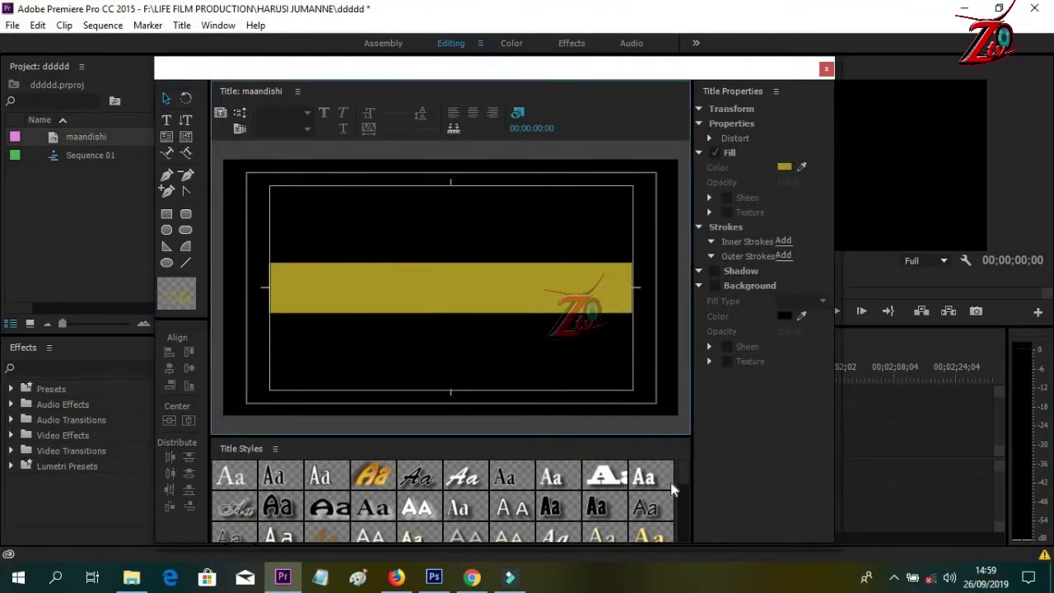
pyautogui.moveTo(680, 468)
pyautogui.mouseDown()
pyautogui.moveTo(682, 504)
pyautogui.moveTo(695, 468)
pyautogui.mouseUp()
pyautogui.click(559, 507)
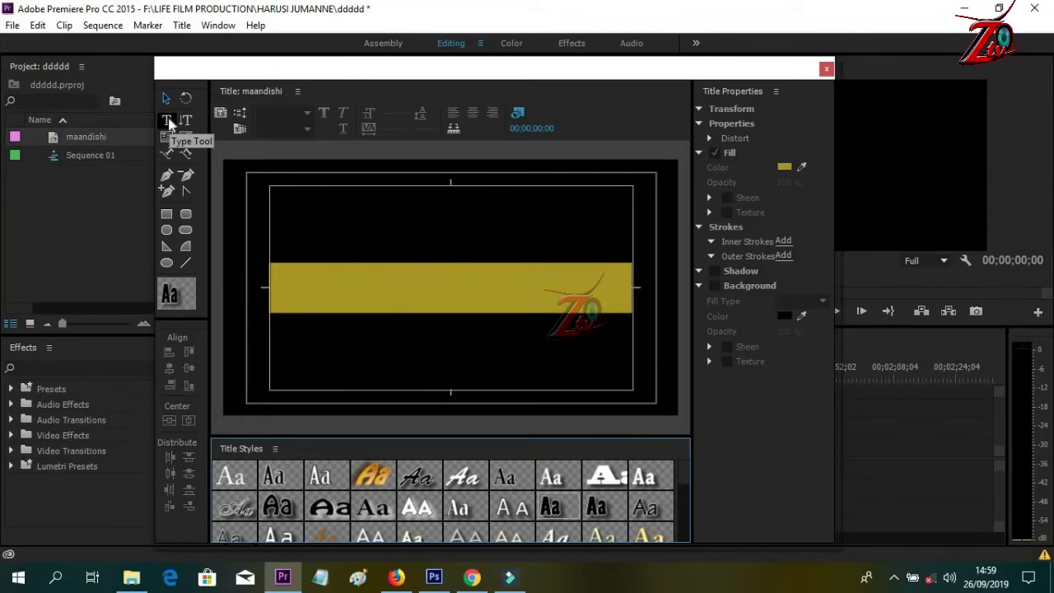
# - Type 'Makala Maalum' on the left part of the gold bar
pyautogui.click(168, 119)
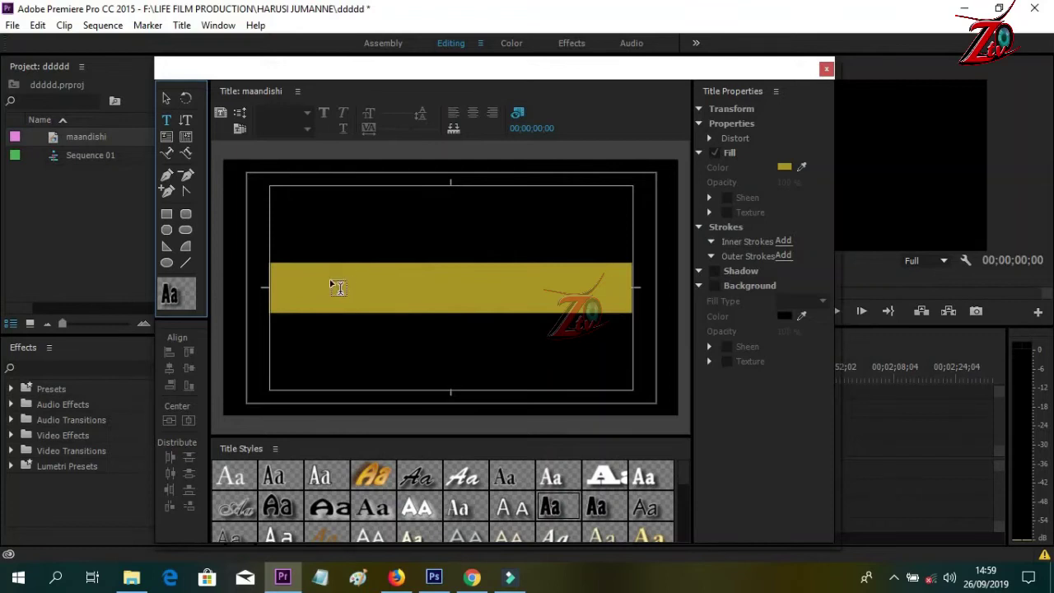
pyautogui.click(331, 271)
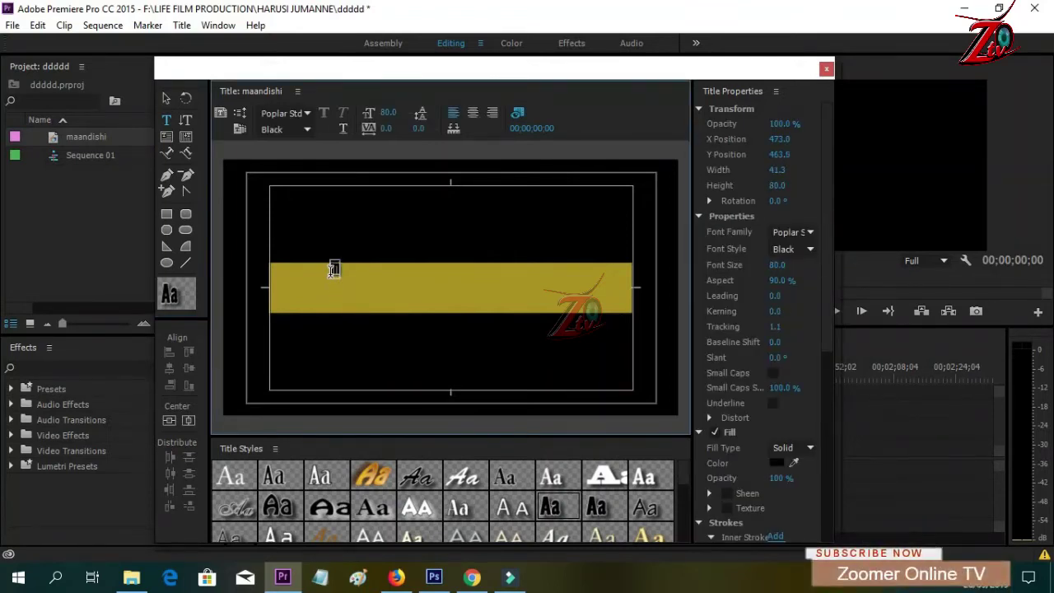
pyautogui.write('M')
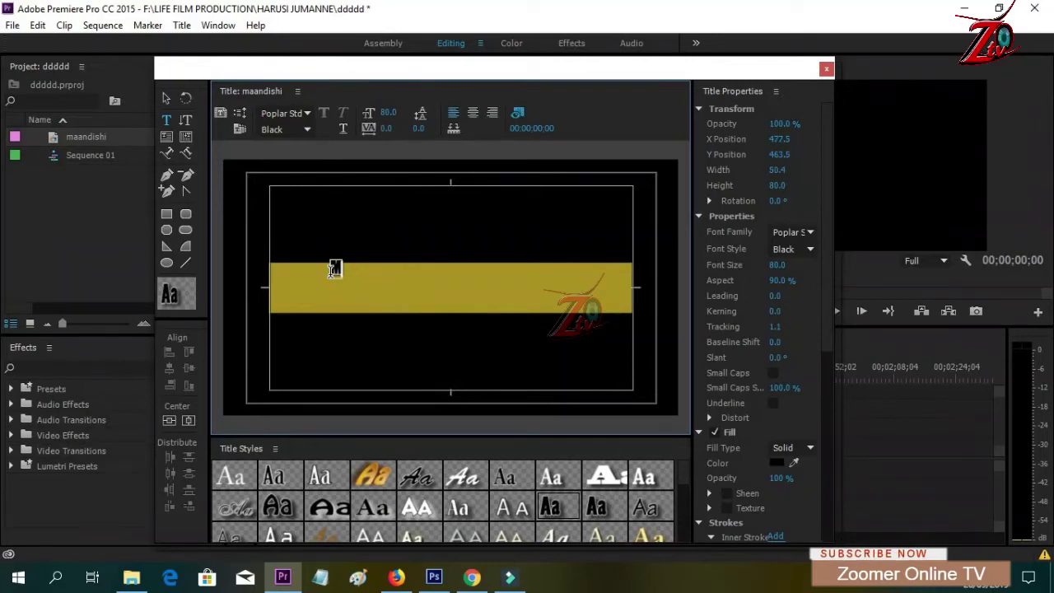
pyautogui.write('akala')
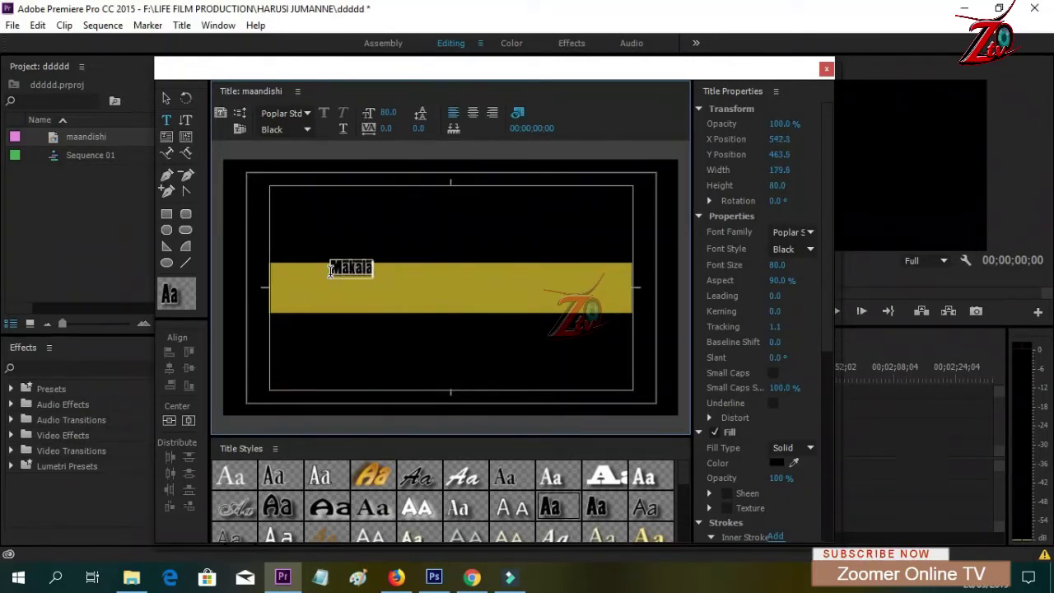
pyautogui.write('m')
pyautogui.press('BackSpace')
pyautogui.write('Maalum')
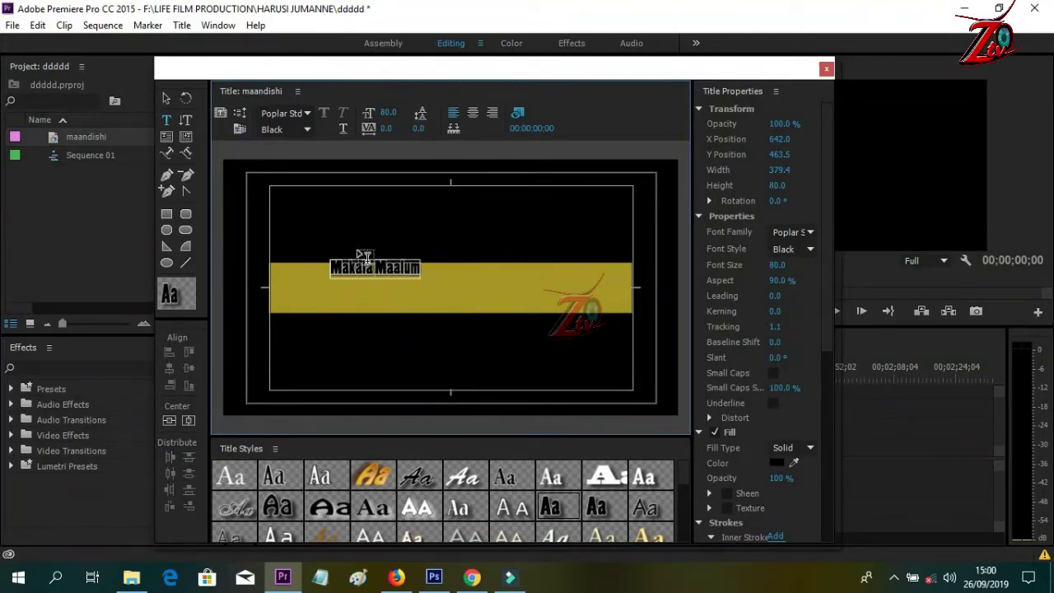
# - Scale Makala Maalum to size 99.5 and 222.5% aspect, centred on the gold bar
pyautogui.click(166, 98)
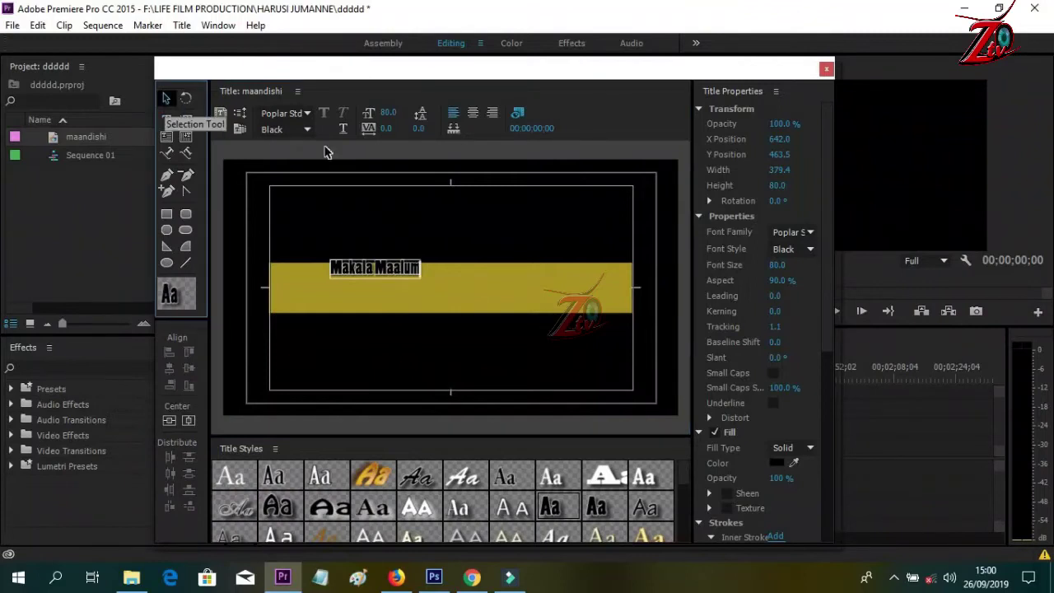
pyautogui.click(393, 273)
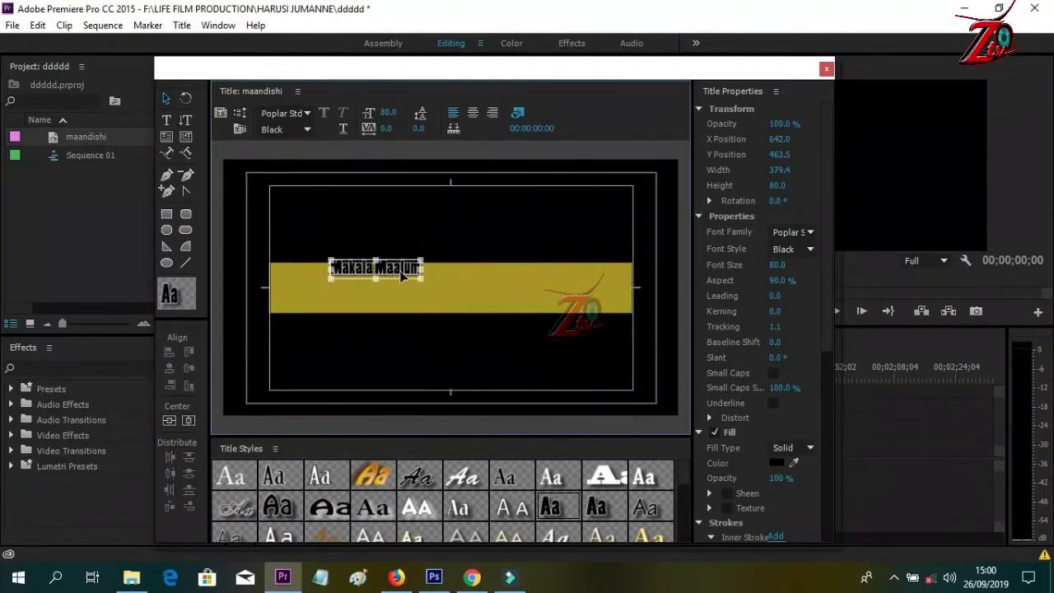
pyautogui.moveTo(399, 275)
pyautogui.mouseDown()
pyautogui.moveTo(407, 288)
pyautogui.moveTo(499, 289)
pyautogui.moveTo(387, 275)
pyautogui.mouseUp()
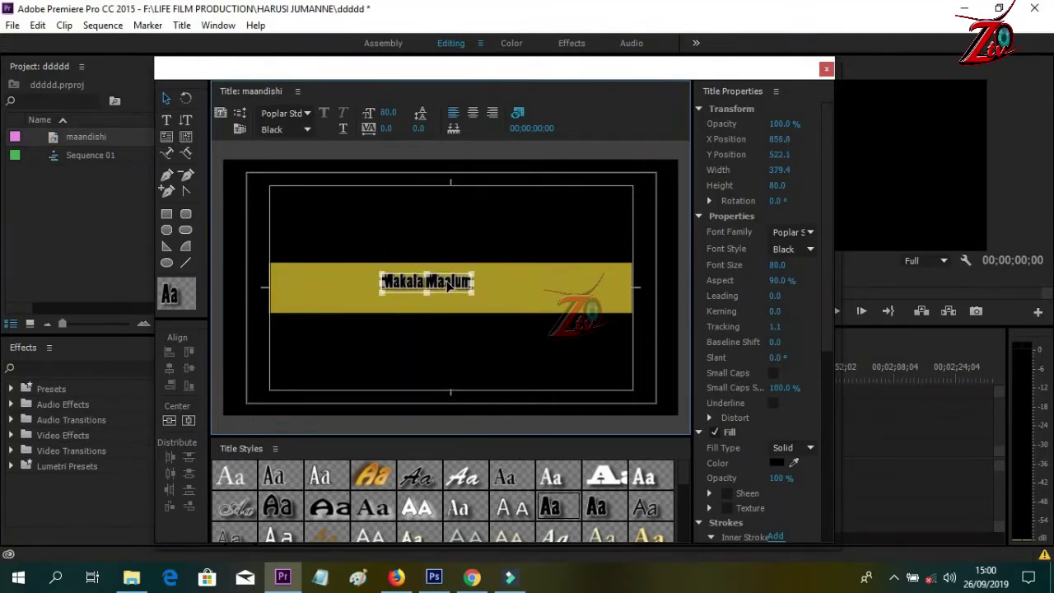
pyautogui.moveTo(478, 274); pyautogui.dragTo(615, 283)
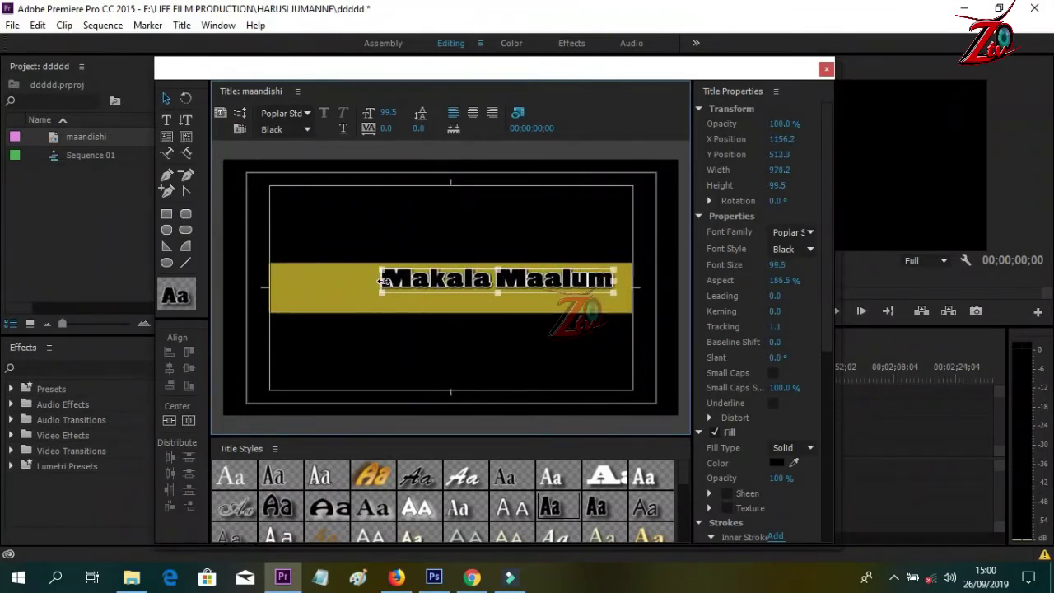
pyautogui.moveTo(343, 281); pyautogui.dragTo(298, 281)
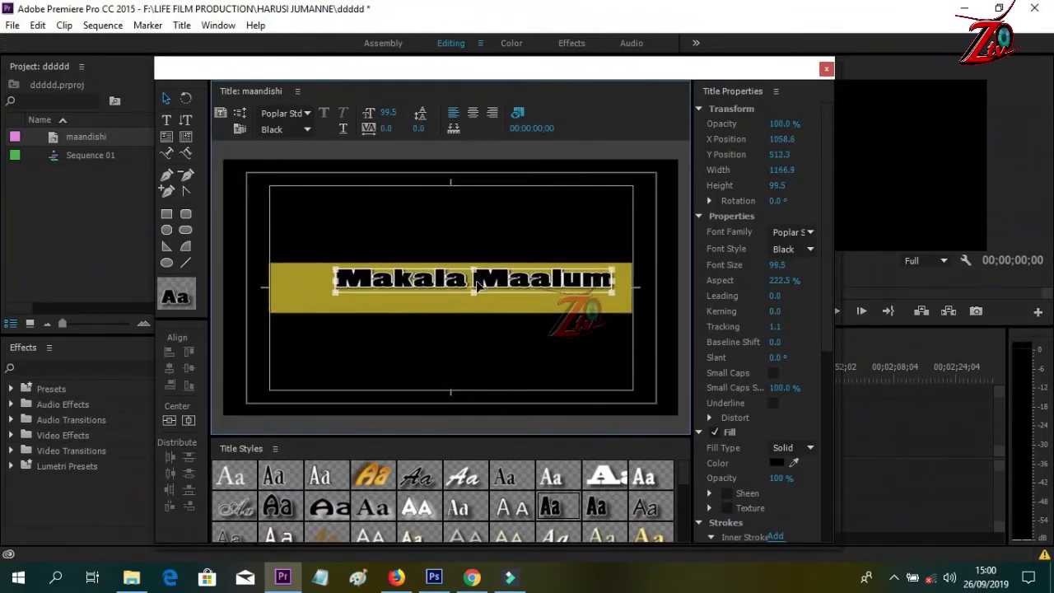
pyautogui.moveTo(491, 287); pyautogui.dragTo(474, 289)
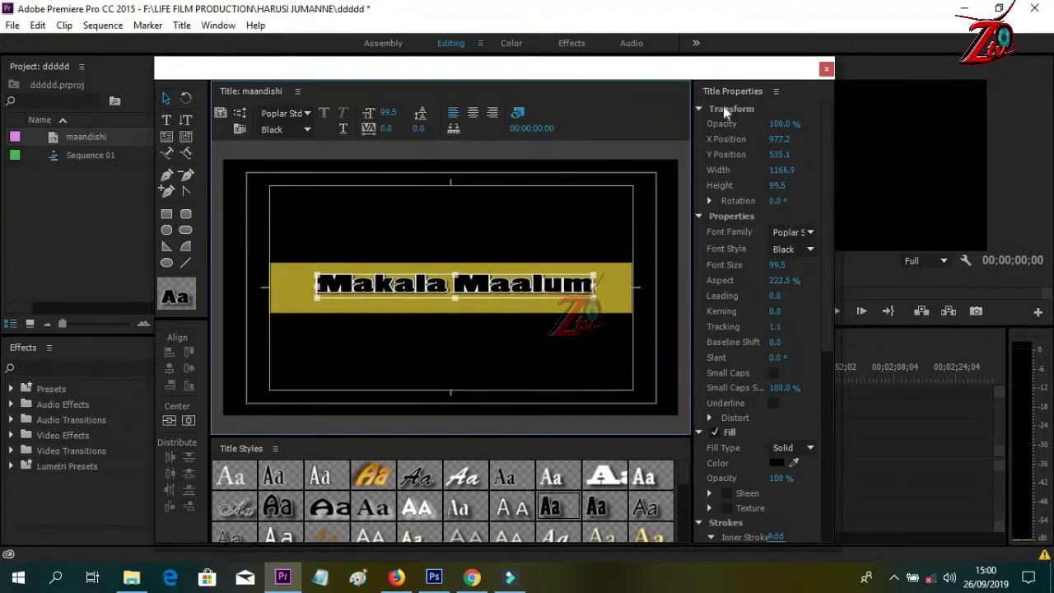
pyautogui.moveTo(827, 141); pyautogui.dragTo(831, 159)
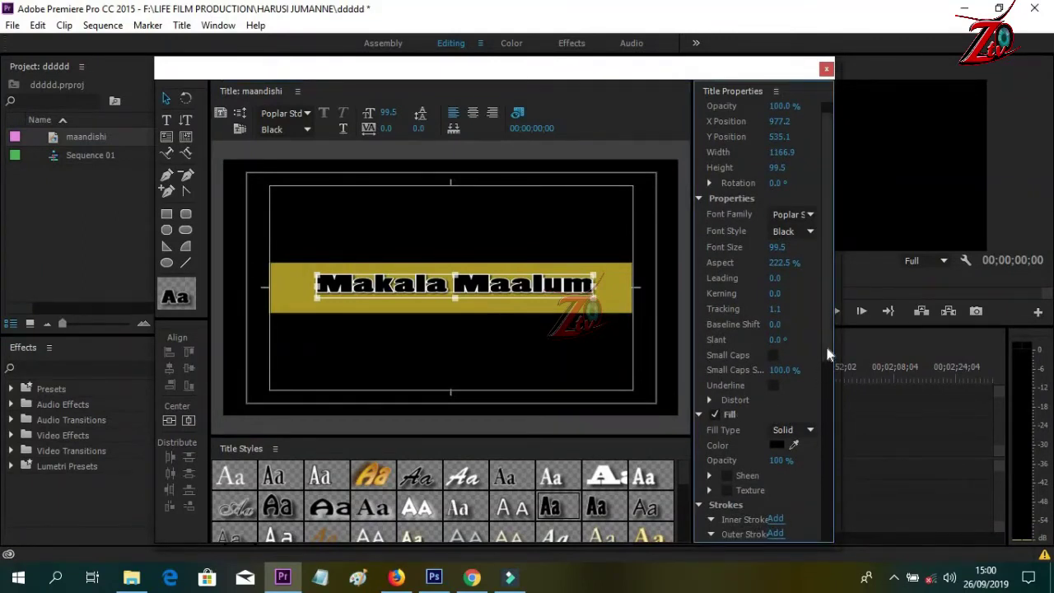
# - Change the Makala Maalum text fill to dark red
pyautogui.scroll(-1, 827, 368)
pyautogui.scroll(-3, 828, 371)
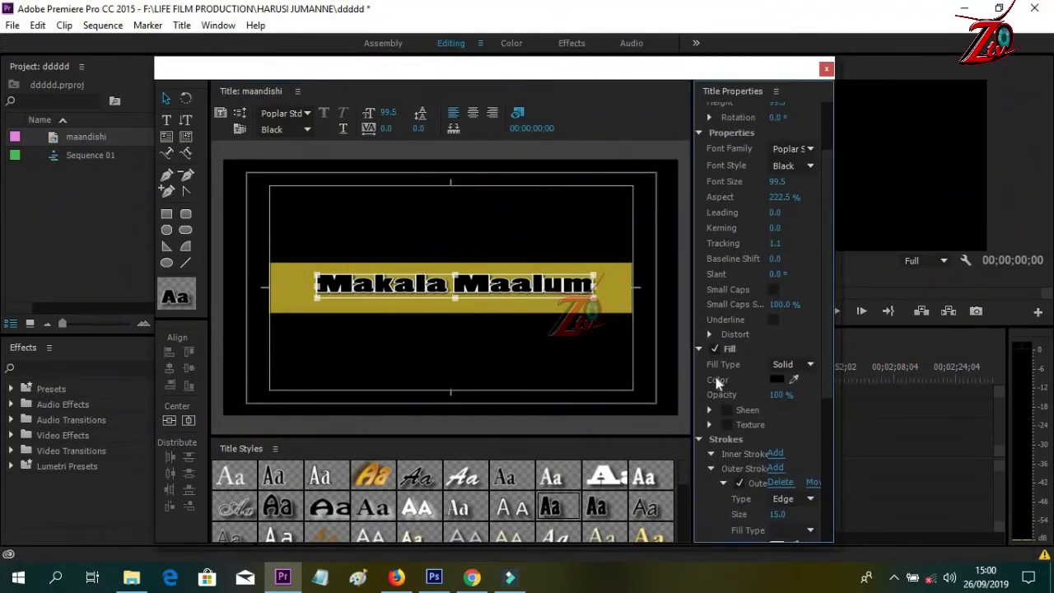
pyautogui.click(777, 380)
pyautogui.moveTo(499, 266); pyautogui.dragTo(491, 250)
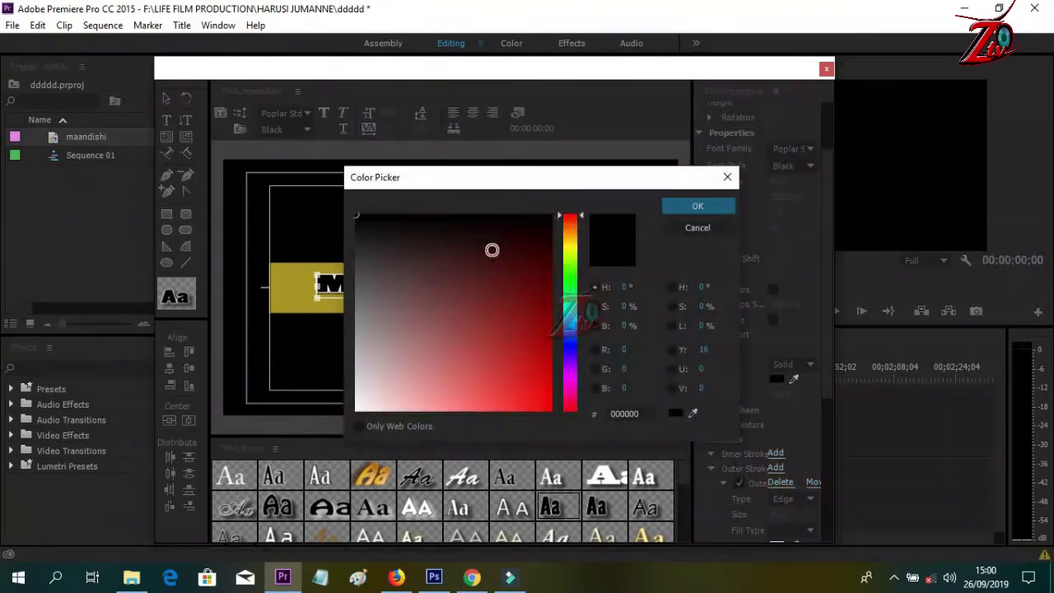
pyautogui.click(514, 301)
pyautogui.moveTo(514, 327); pyautogui.dragTo(542, 323)
pyautogui.click(697, 205)
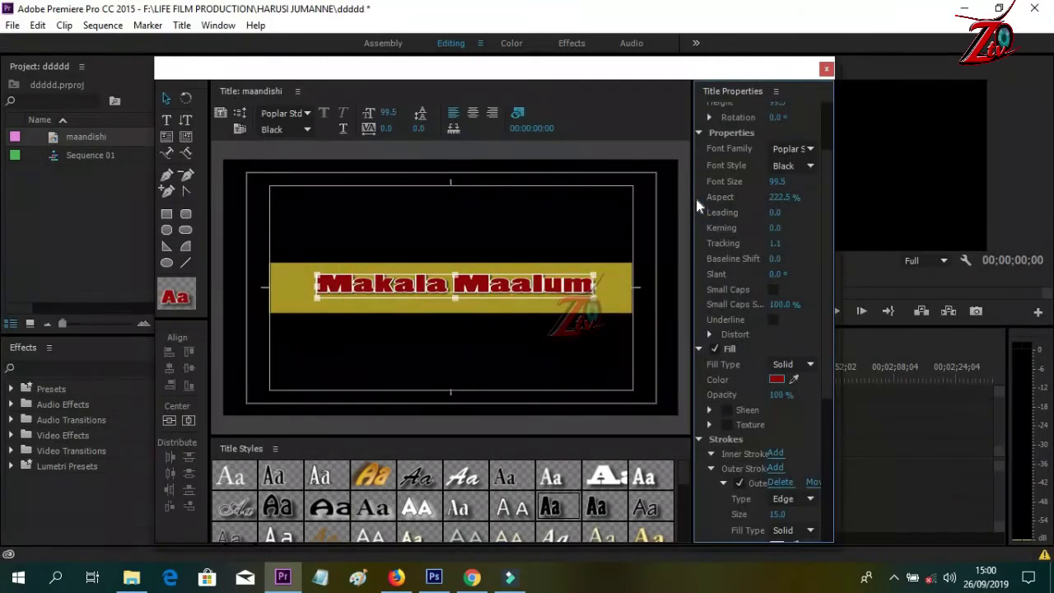
# - Deselect the text and close the title designer
pyautogui.click(549, 226)
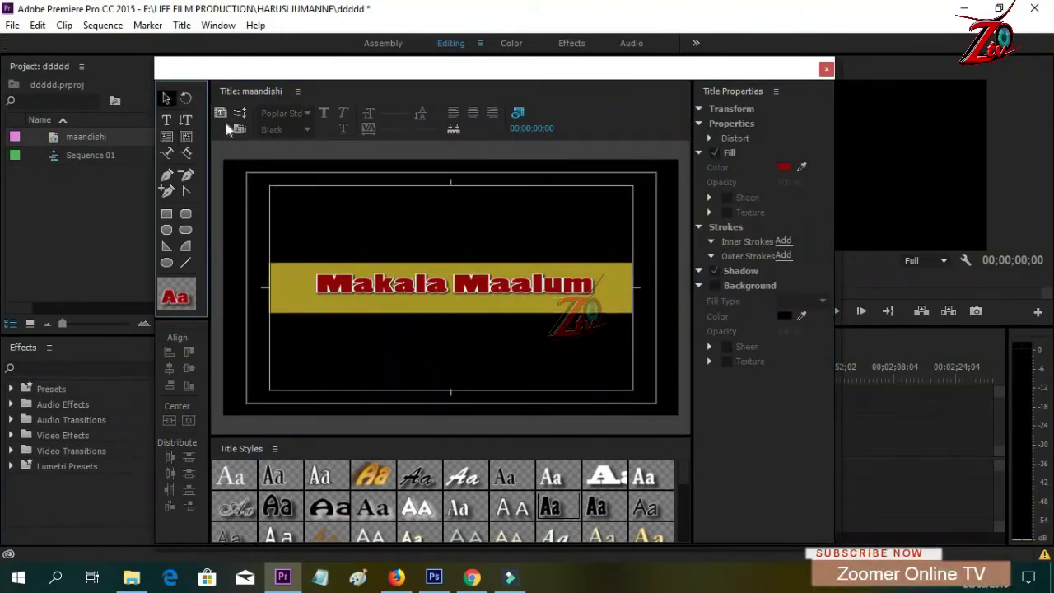
pyautogui.click(438, 217)
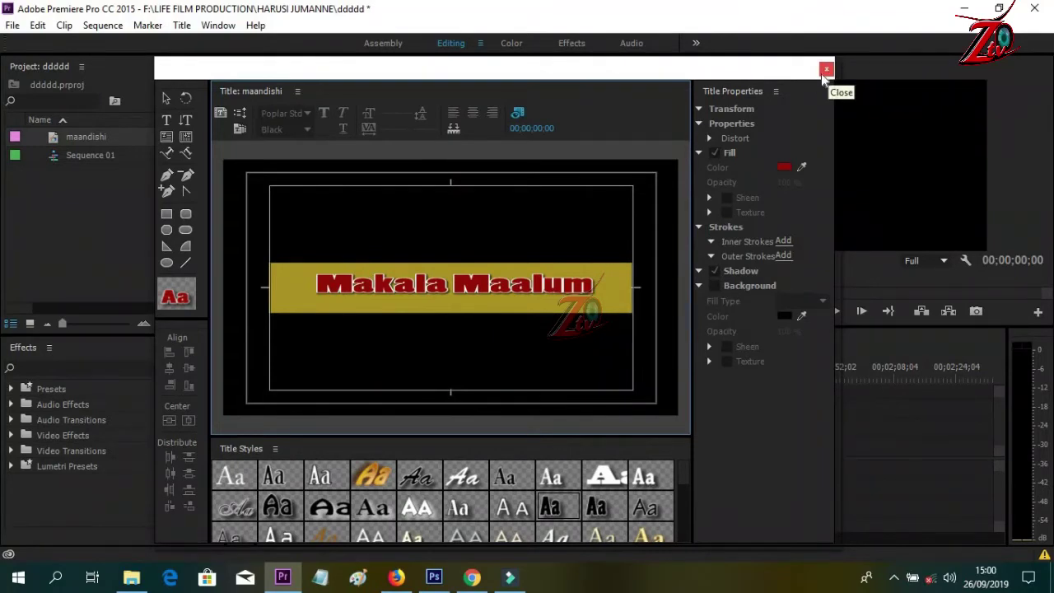
pyautogui.click(828, 71)
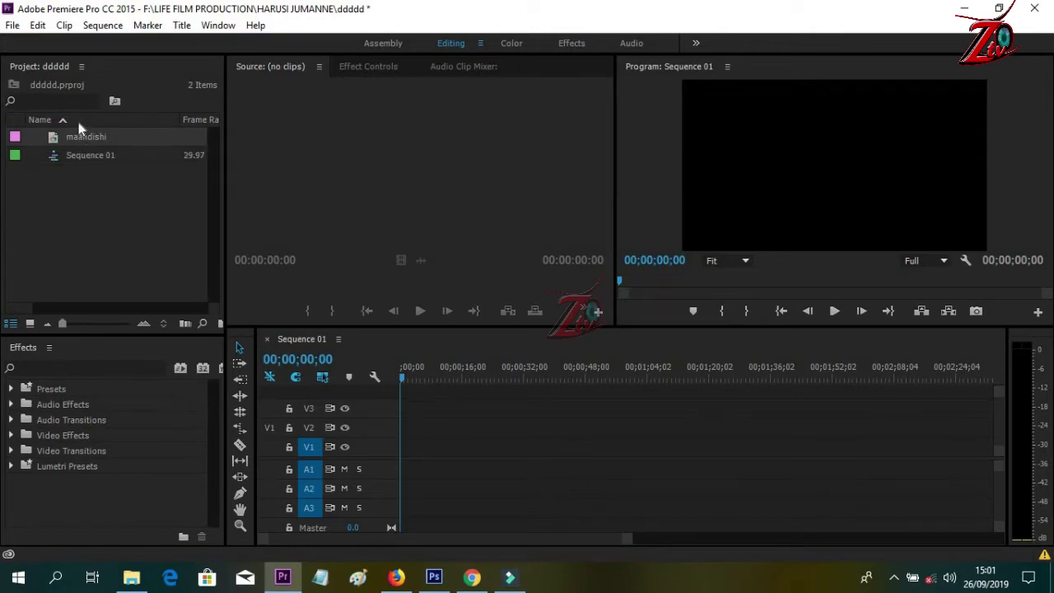
# - Preview maandishi in the Source monitor and place it at the start of V1
pyautogui.moveTo(82, 137); pyautogui.dragTo(368, 169)
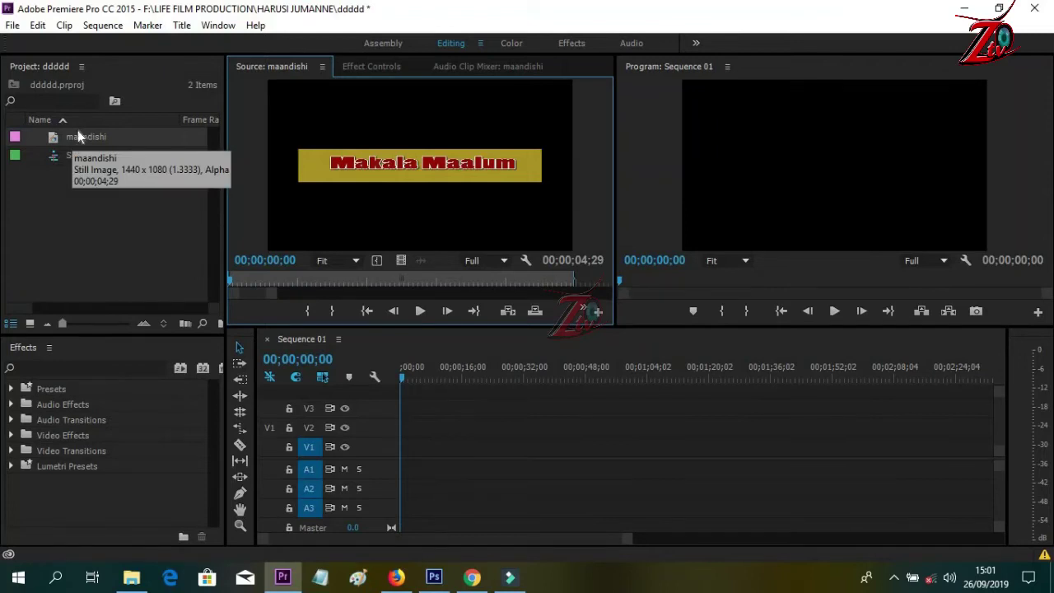
pyautogui.moveTo(77, 131); pyautogui.dragTo(399, 453)
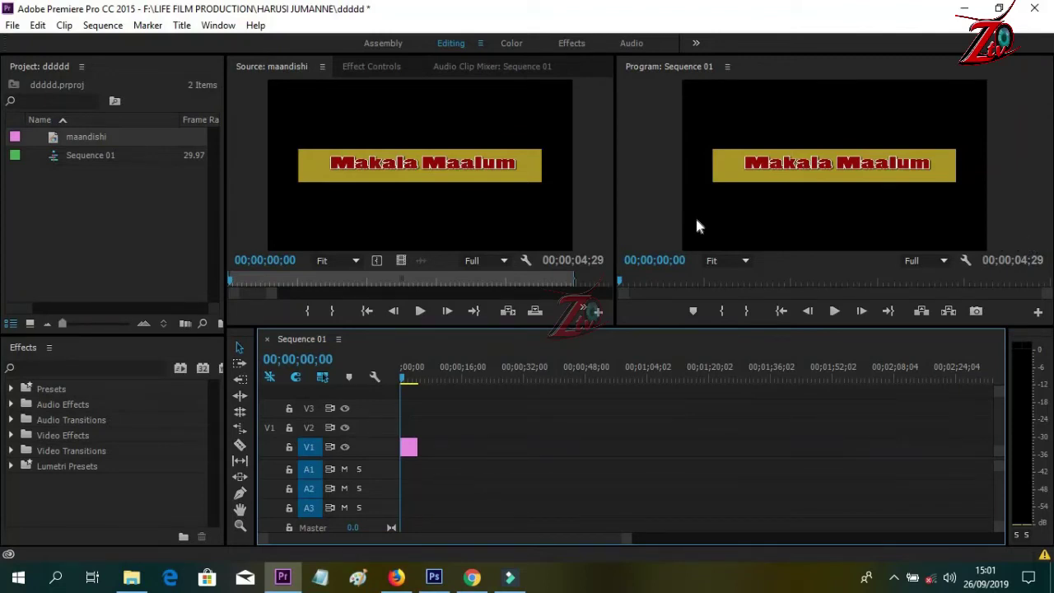
# - Create a new default crawl title named 'title'
pyautogui.click(183, 26)
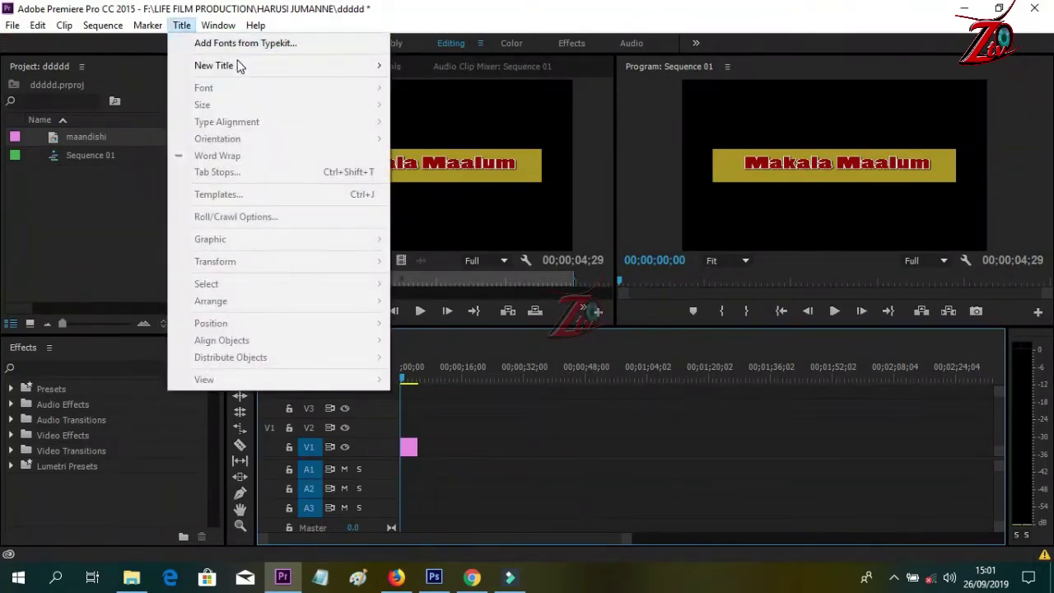
pyautogui.moveTo(238, 66)
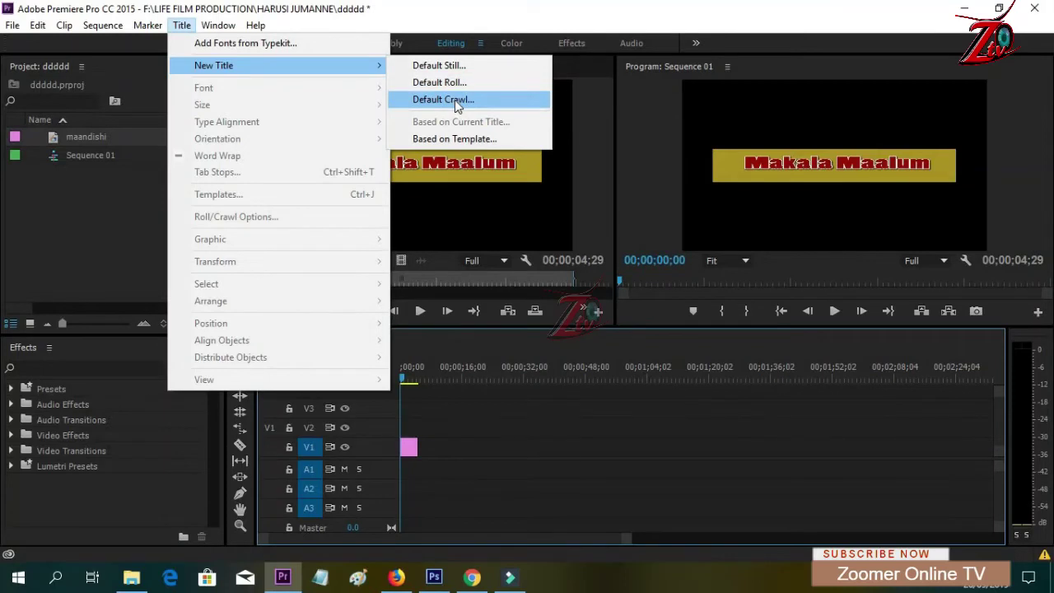
pyautogui.click(457, 100)
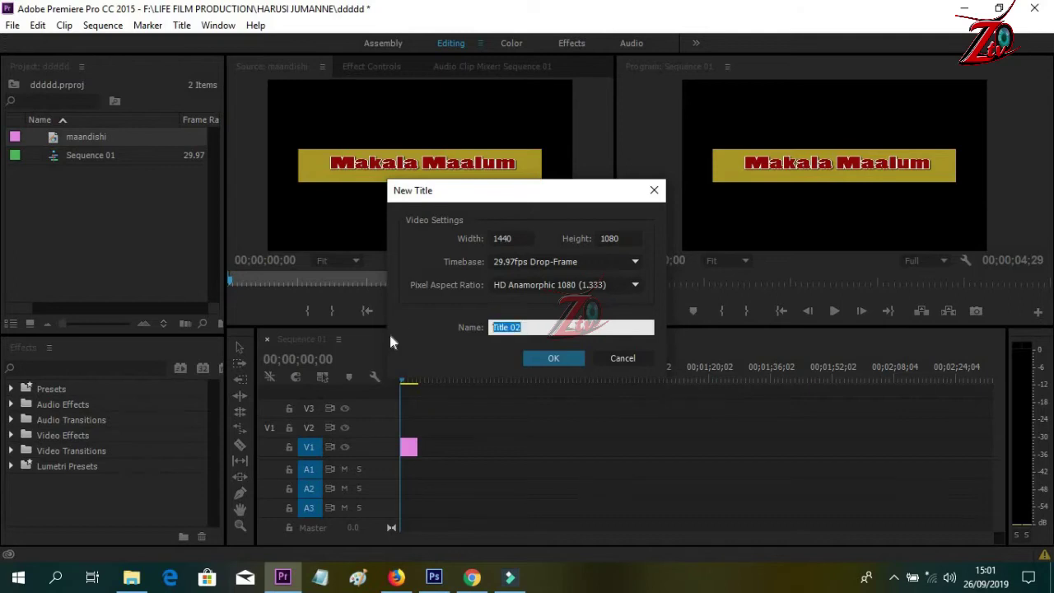
pyautogui.write('ma')
pyautogui.press('BackSpace')
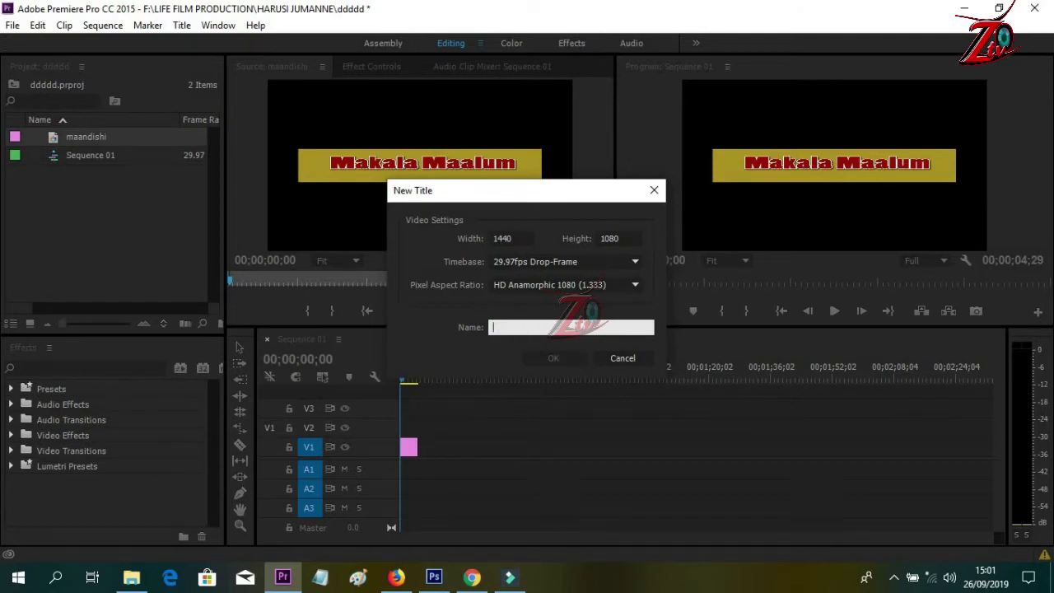
pyautogui.write('title')
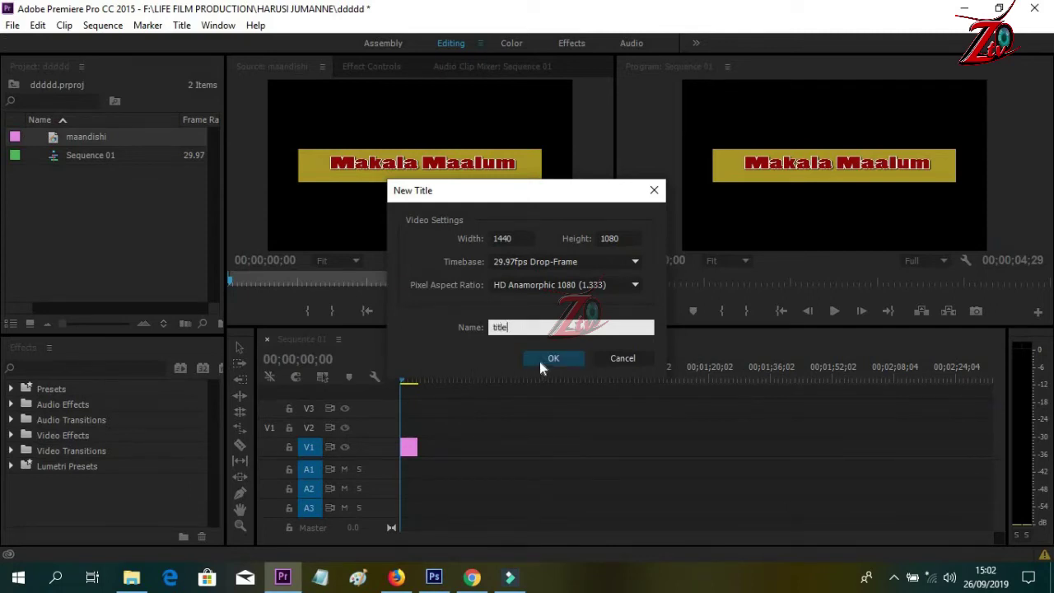
pyautogui.click(540, 364)
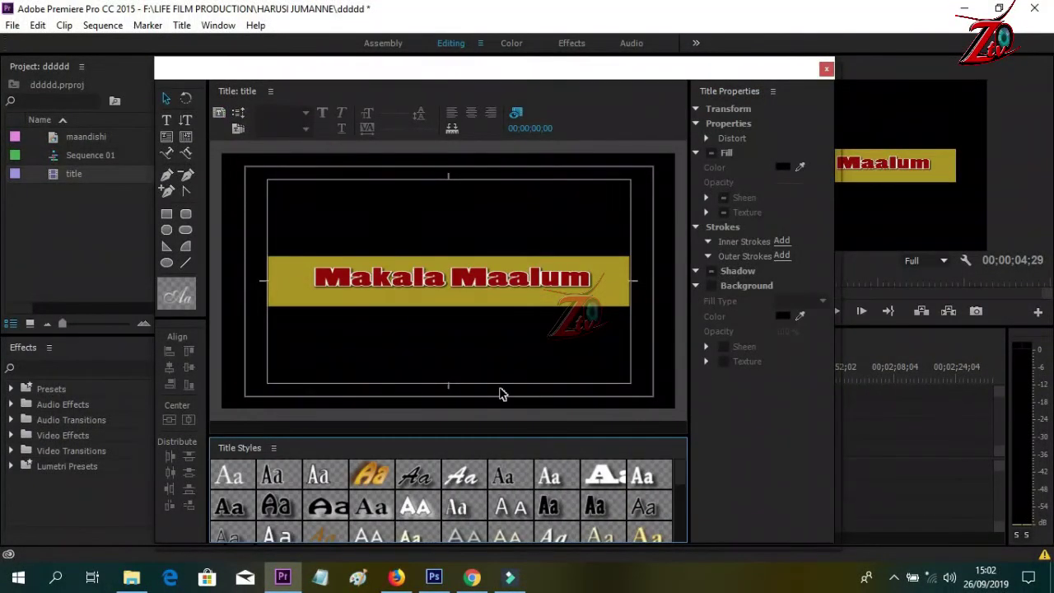
# - In Birch White 80, type 'Wasiliana nasi kupitia namba <phone number> au kurasa zetu za facebook' below the bar
pyautogui.click(318, 482)
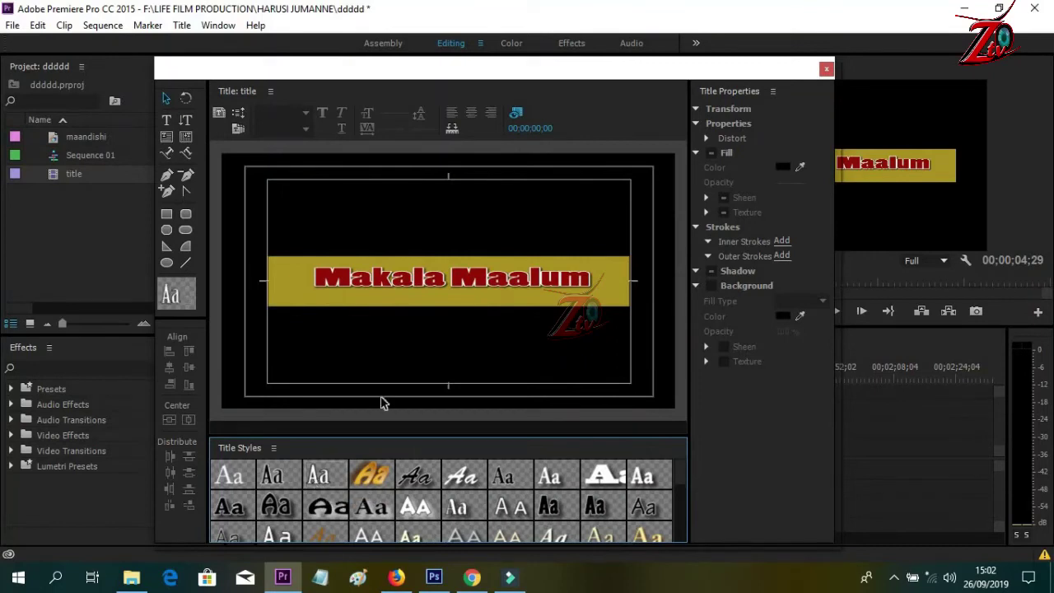
pyautogui.click(168, 122)
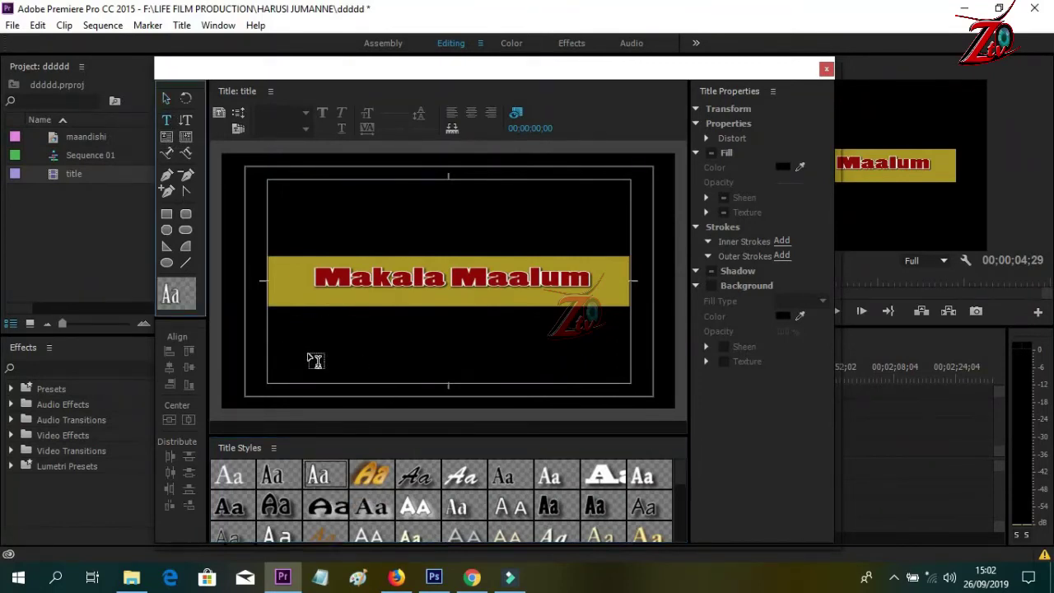
pyautogui.click(311, 346)
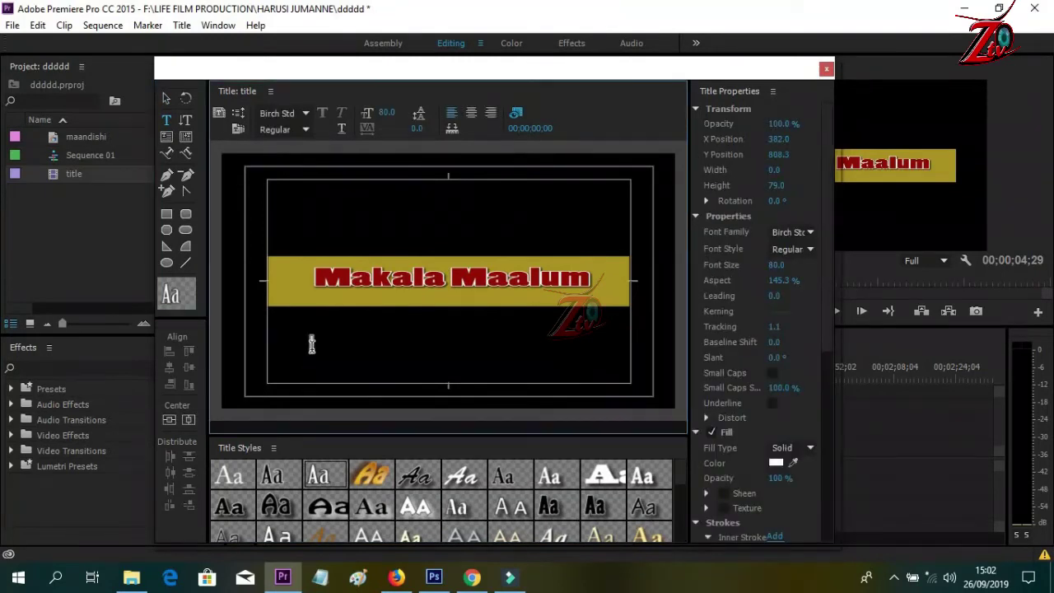
pyautogui.write('Wasiliana')
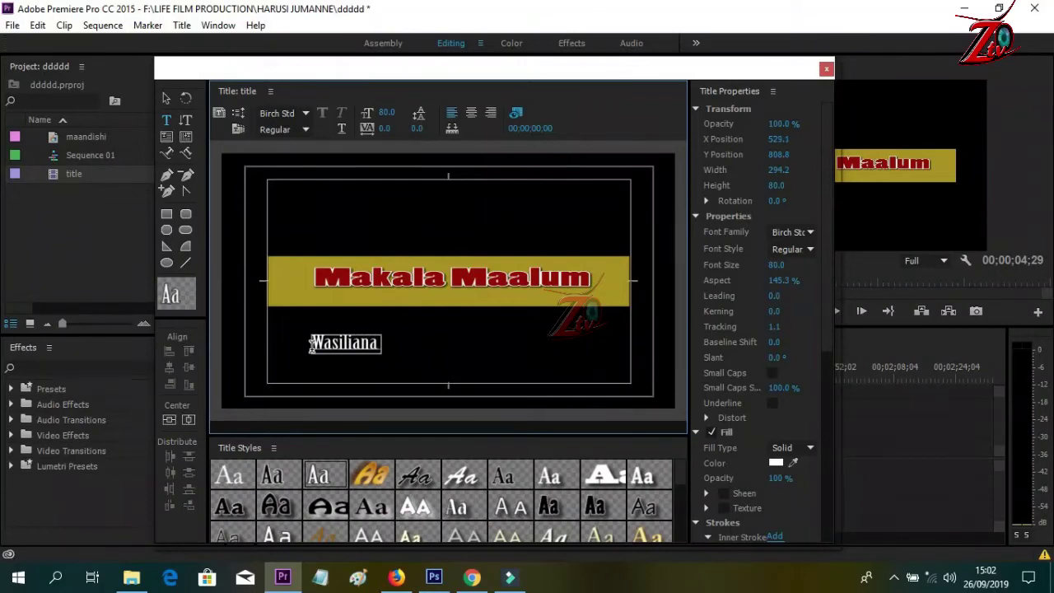
pyautogui.write(' nasi k')
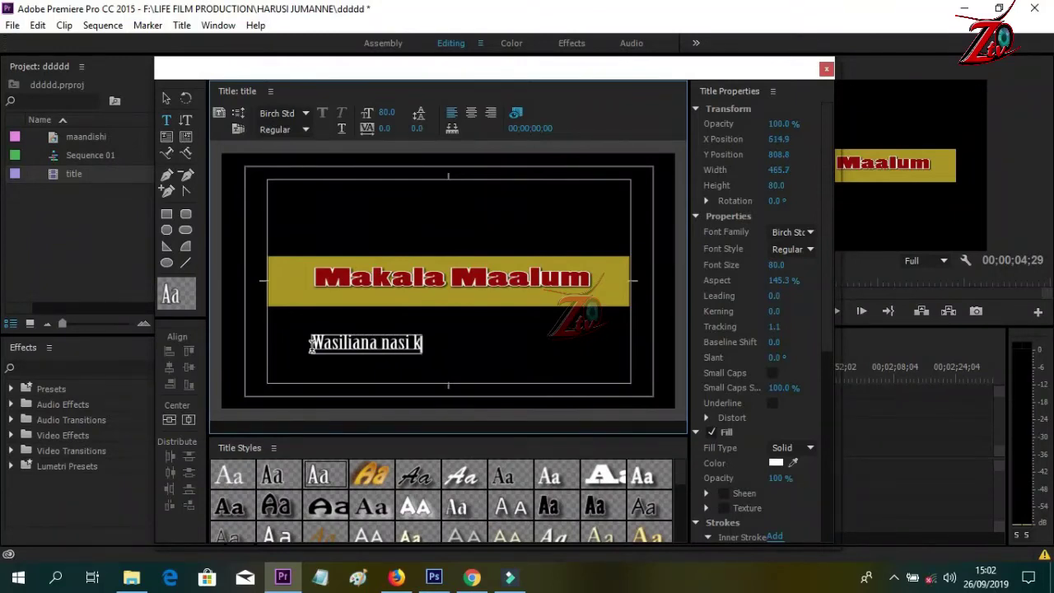
pyautogui.write('upitia nam')
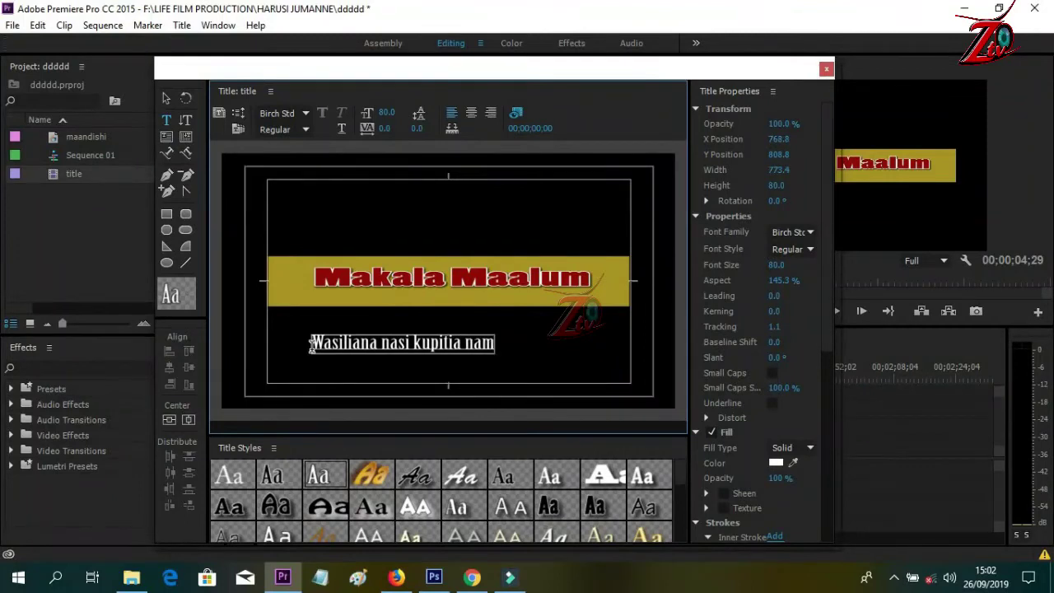
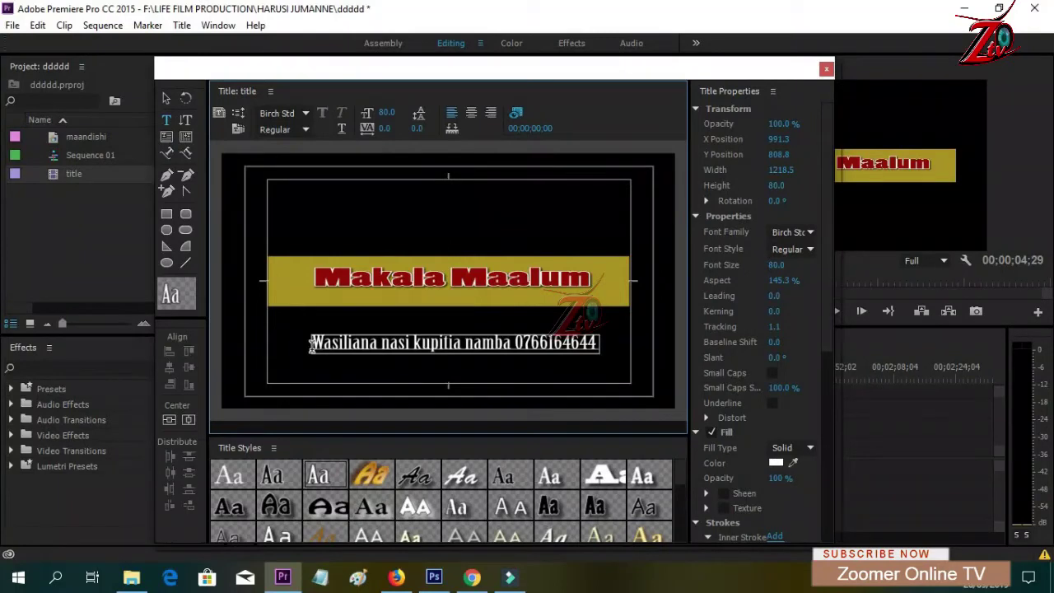
pyautogui.write('a')
pyautogui.write('u')
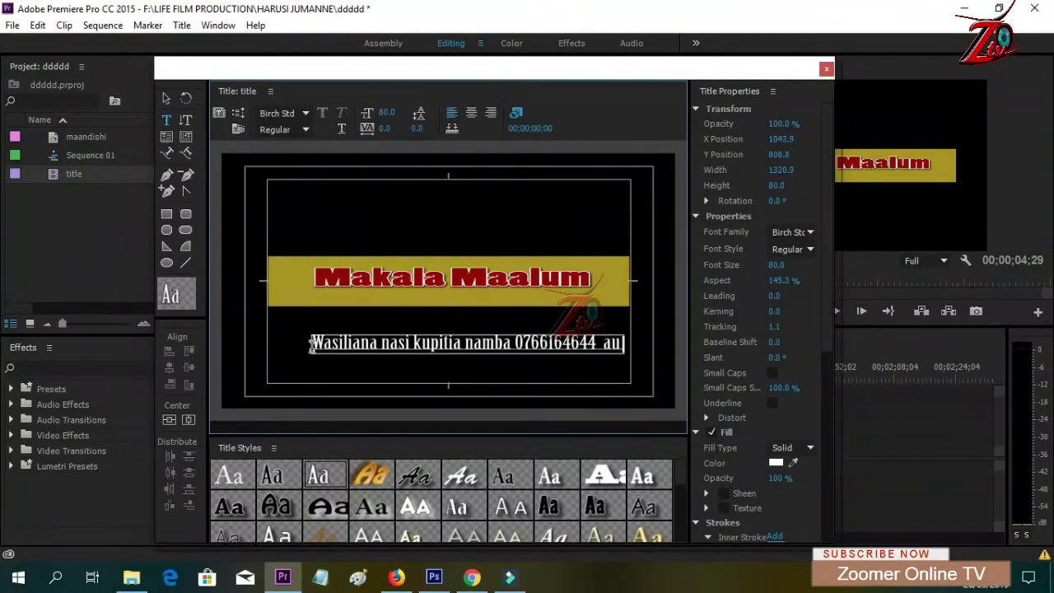
pyautogui.write(' kura')
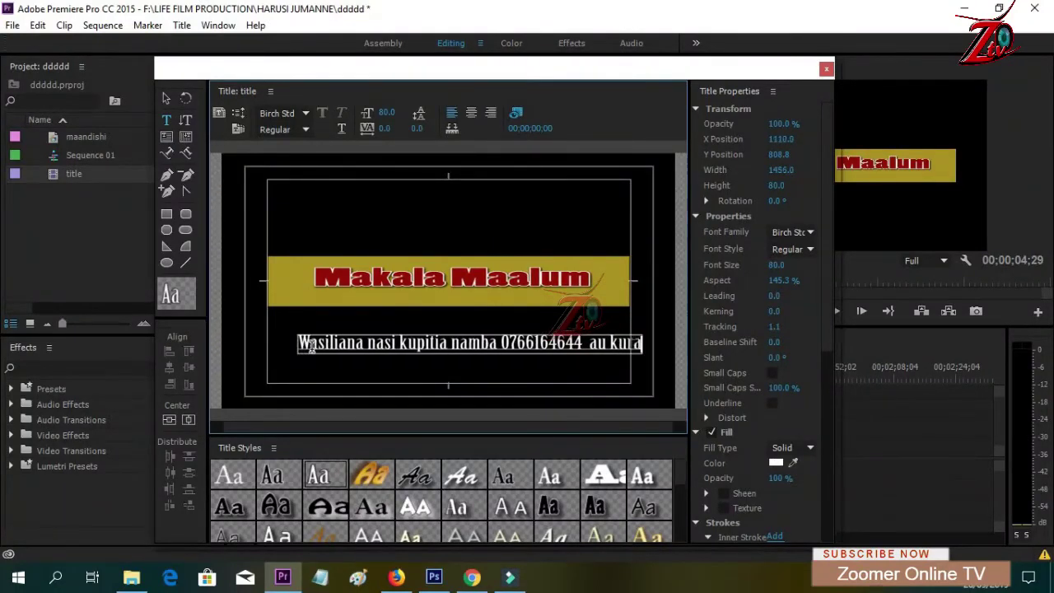
pyautogui.write('sa z')
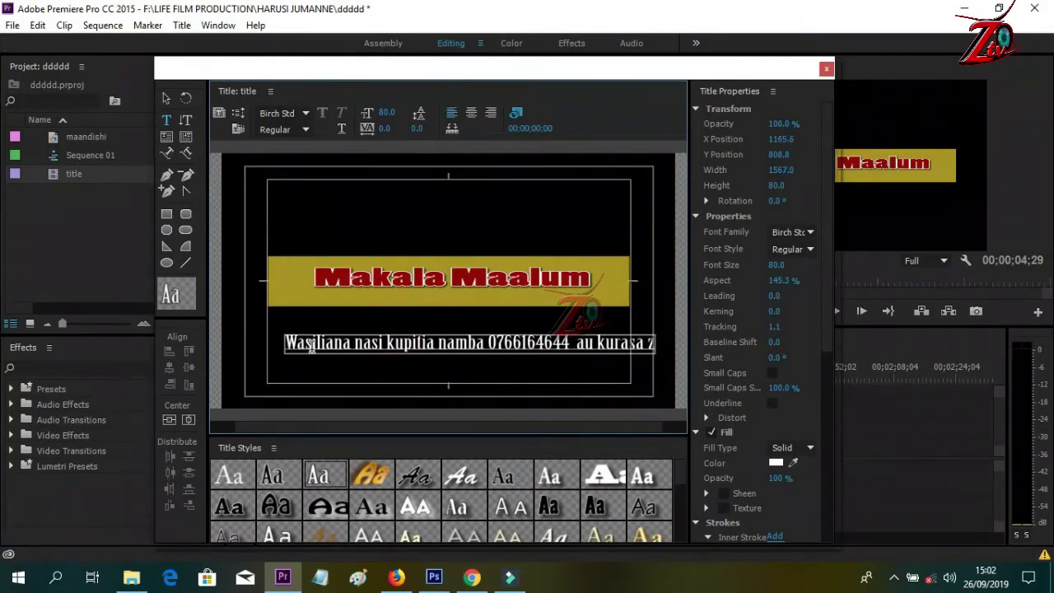
pyautogui.write('etu')
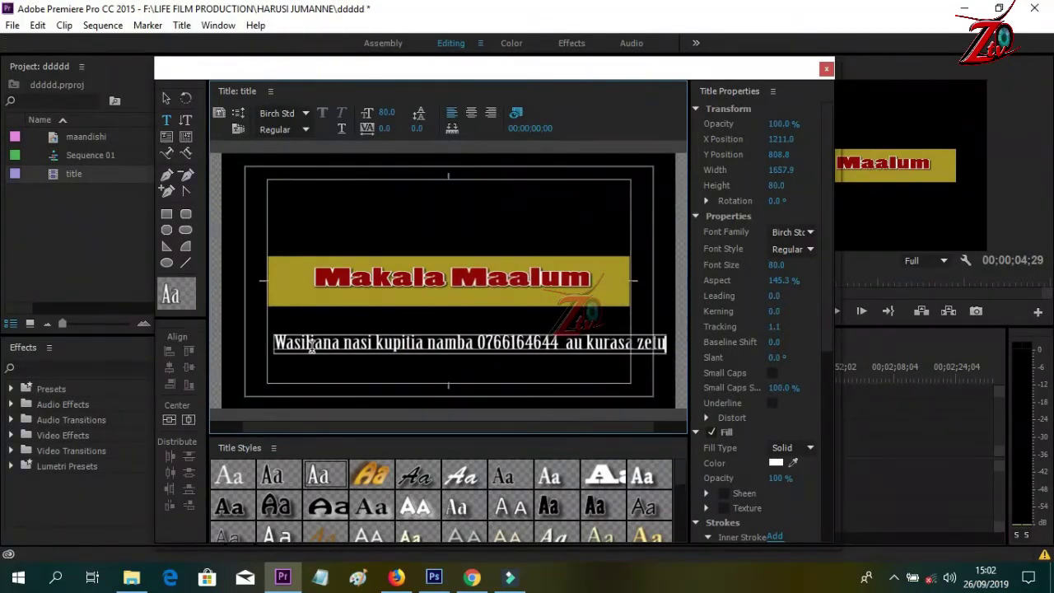
pyautogui.write(' z')
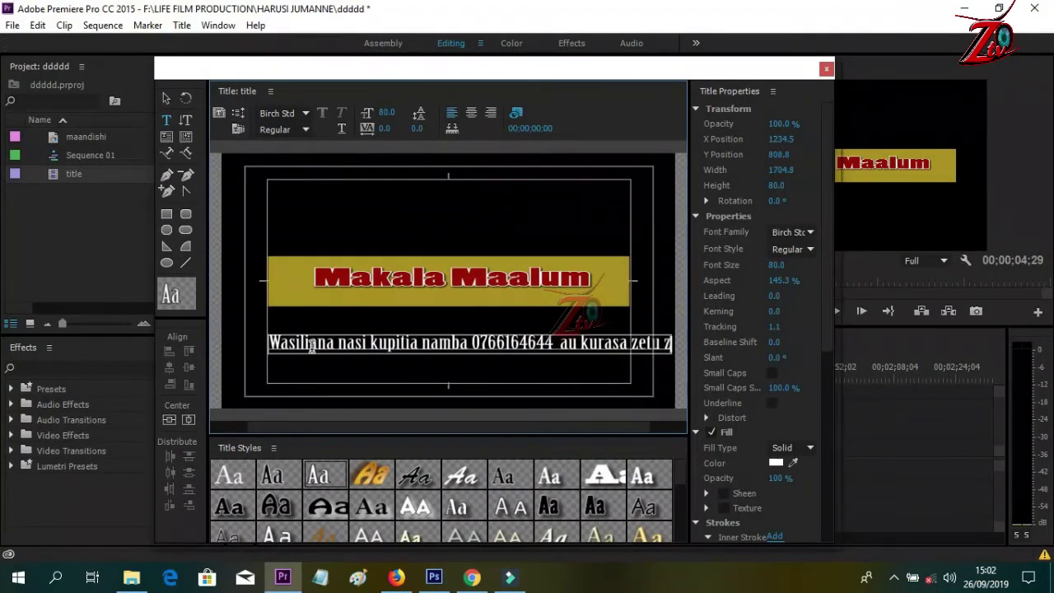
pyautogui.write('a face')
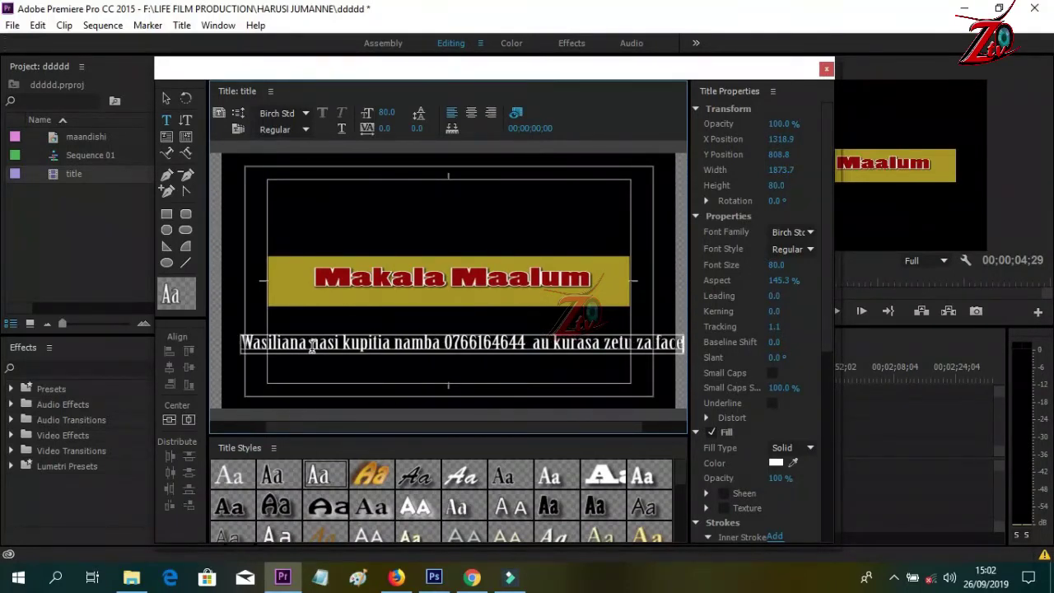
pyautogui.write('book')
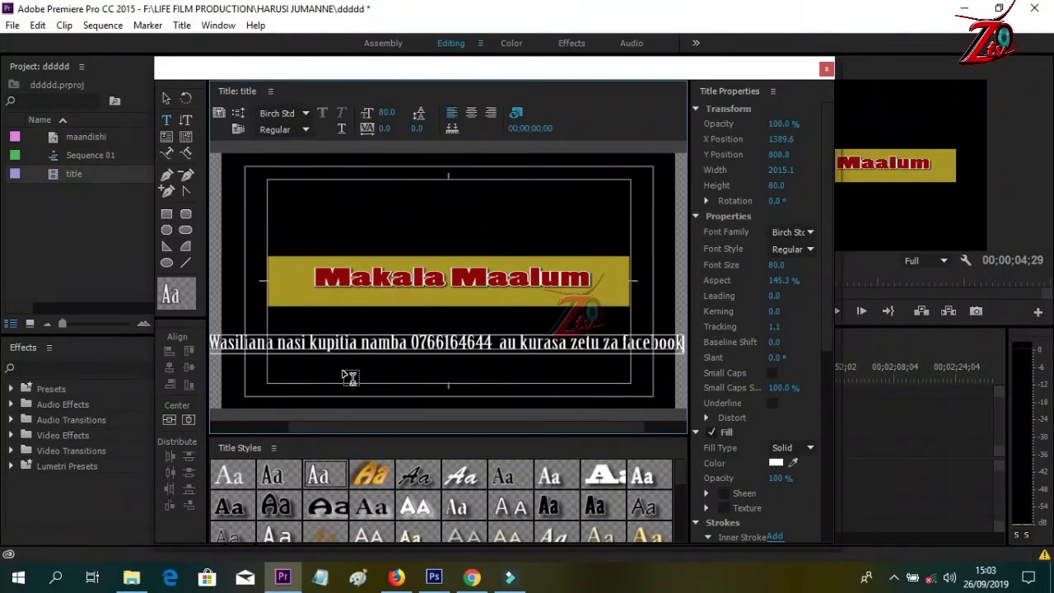
pyautogui.click(167, 100)
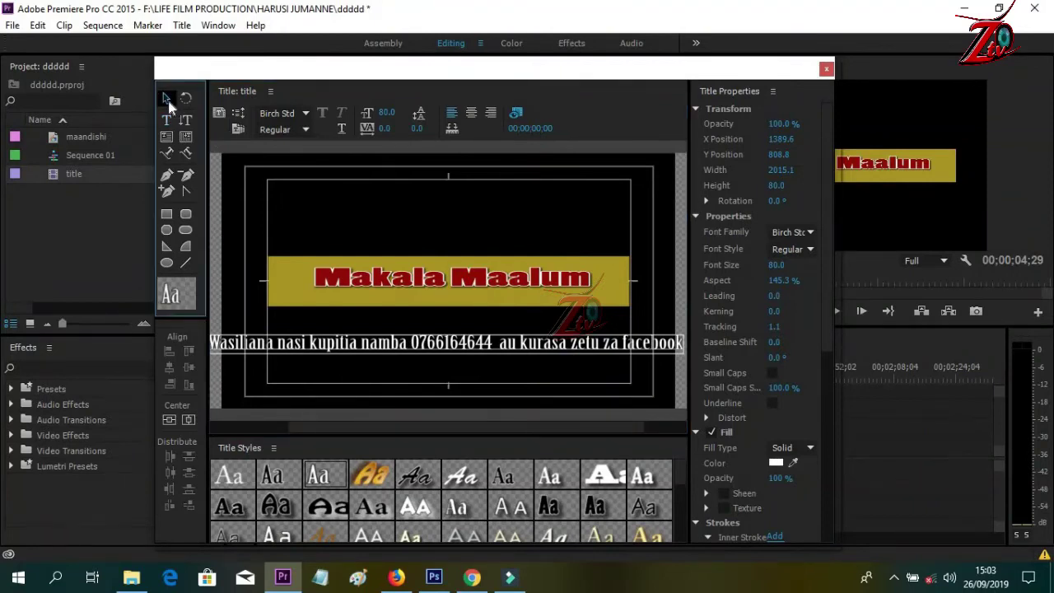
# - Drag the contact line just past the right edge, to X 4426.6, Y 919.7
pyautogui.moveTo(355, 340); pyautogui.dragTo(680, 371)
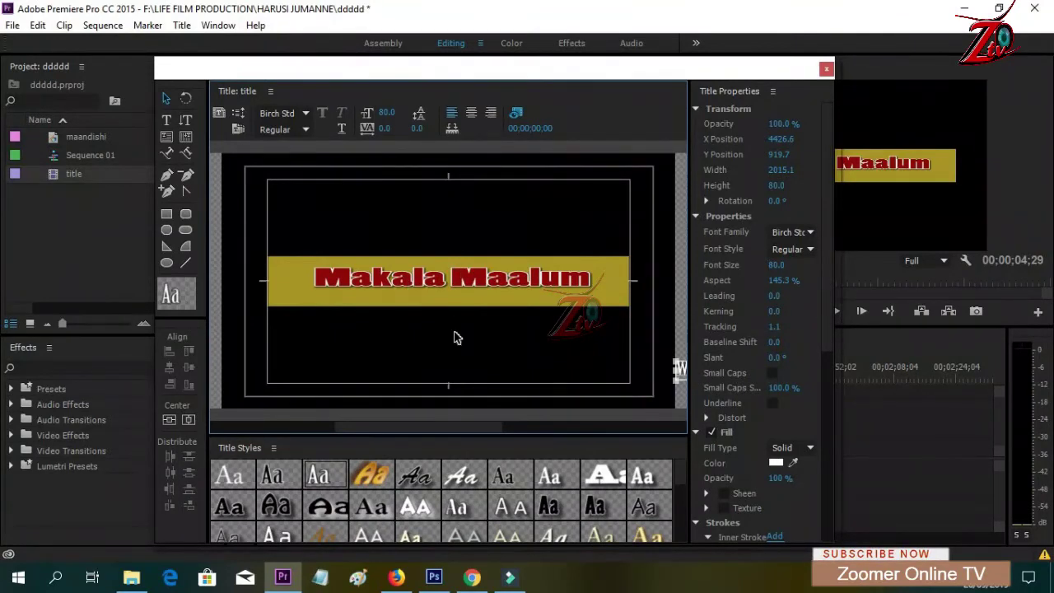
# - Set the title to Crawl Left with End Off Screen, then close the title designer
pyautogui.click(237, 114)
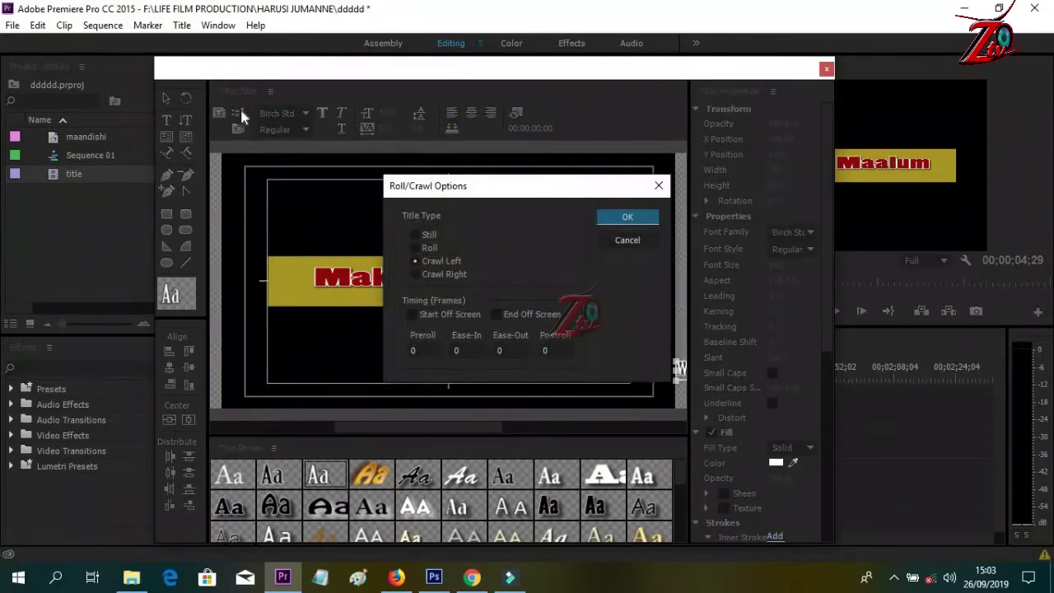
pyautogui.click(437, 264)
pyautogui.click(496, 315)
pyautogui.click(628, 217)
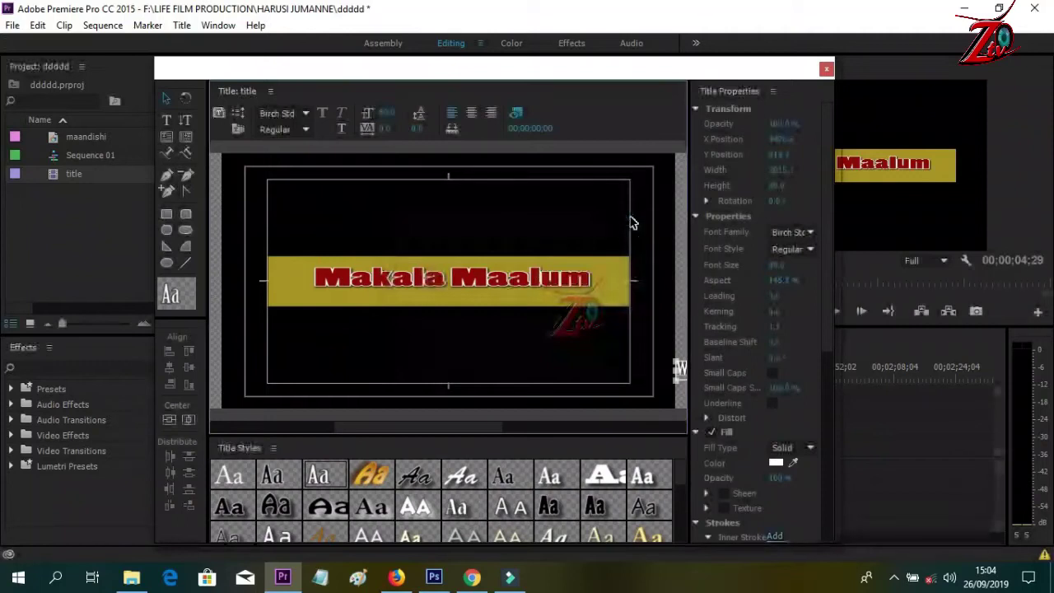
pyautogui.click(826, 68)
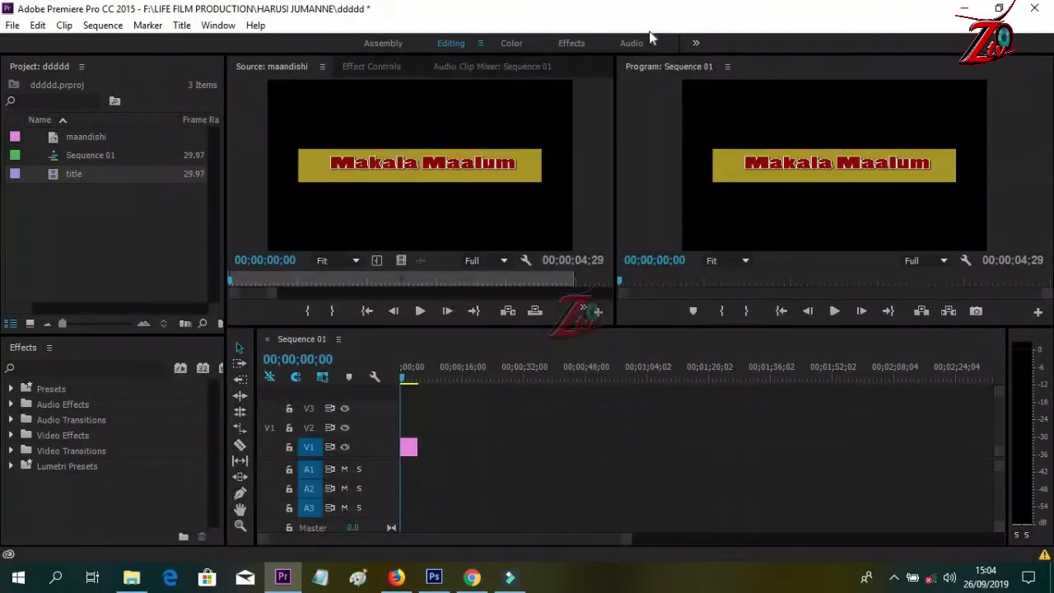
# - Preview the 'title' clip in the Source monitor, then place it on V2 above the gold bar
pyautogui.click(60, 173)
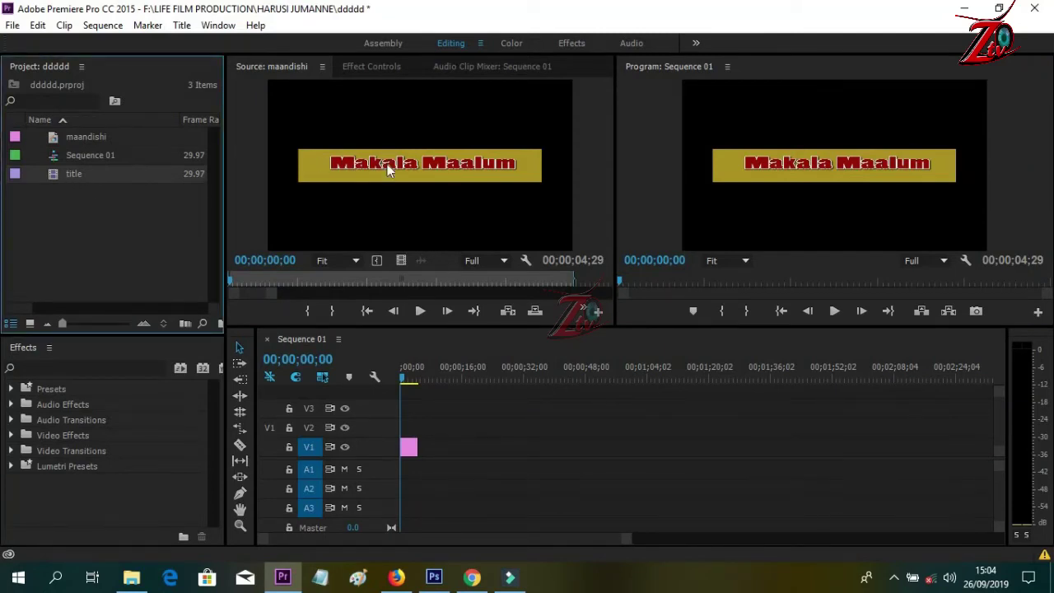
pyautogui.moveTo(390, 169); pyautogui.dragTo(389, 171)
pyautogui.click(420, 310)
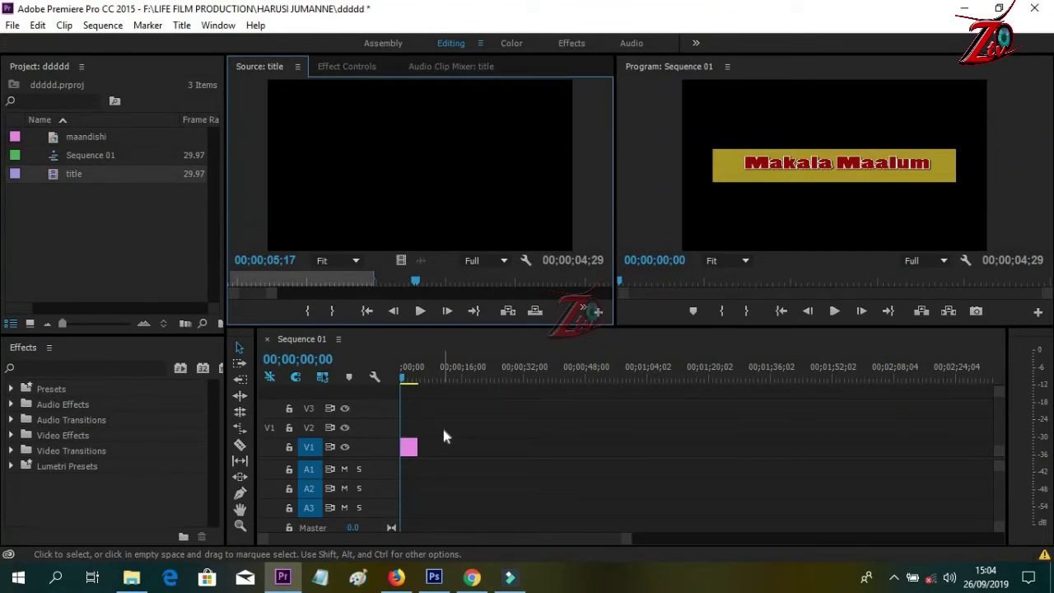
pyautogui.click(62, 173)
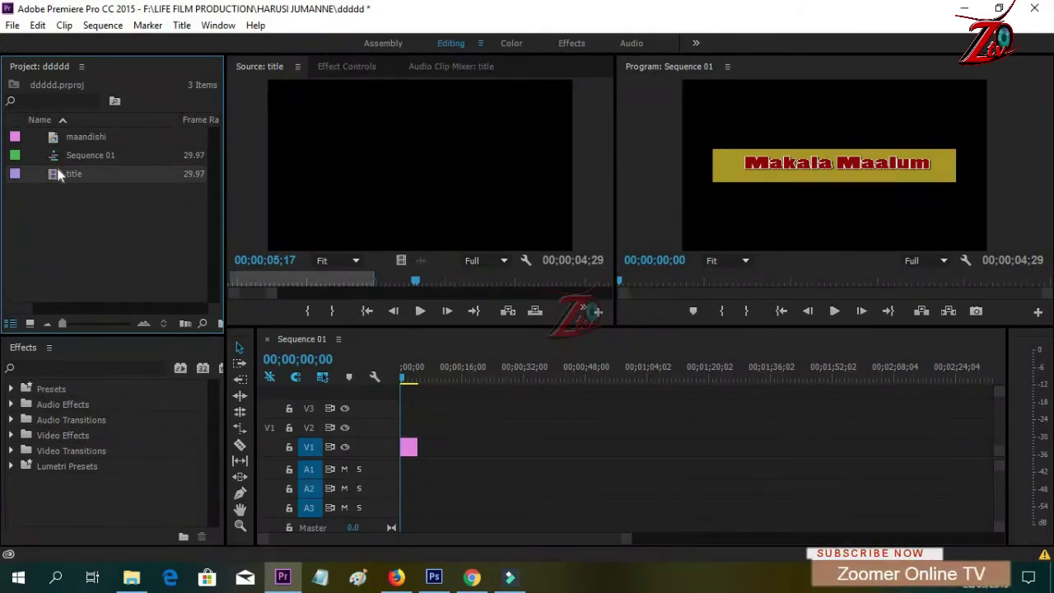
pyautogui.moveTo(52, 171); pyautogui.dragTo(408, 428)
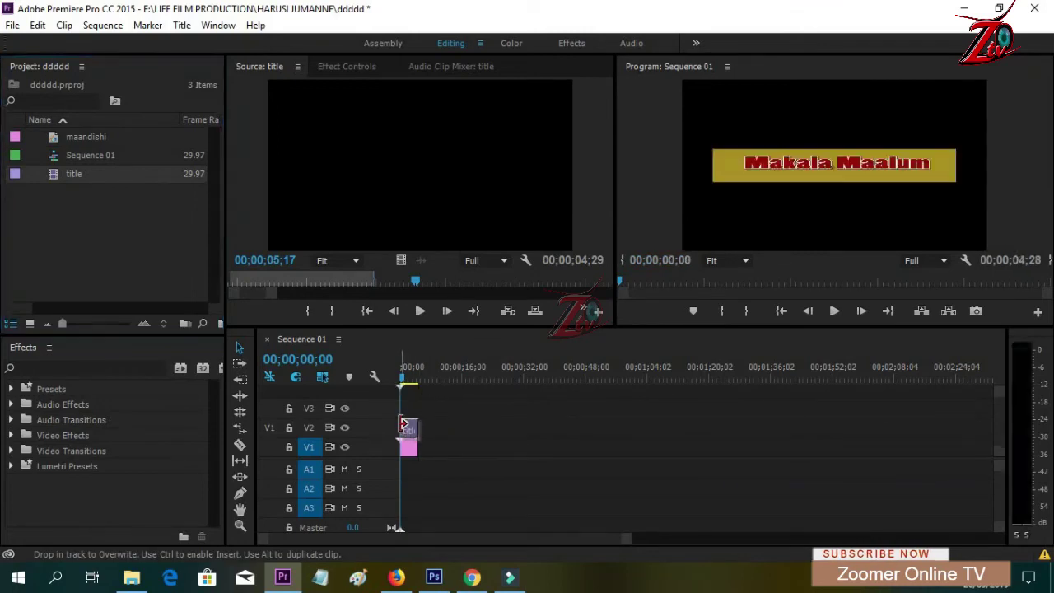
# - Play the sequence, extend the V2 title clip's right edge, and replay the crawl
pyautogui.press('space')
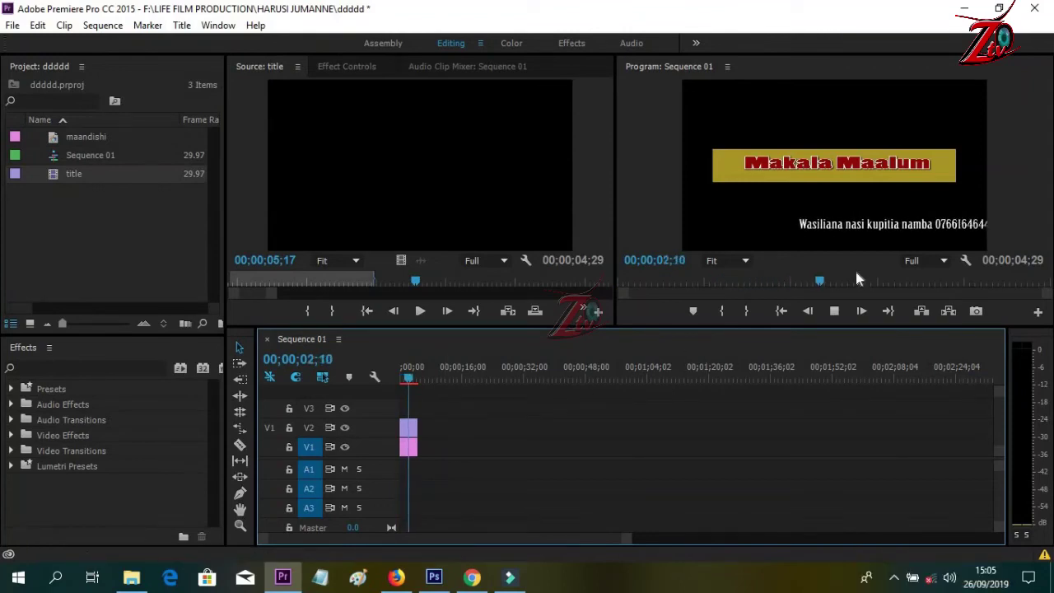
pyautogui.press('space')
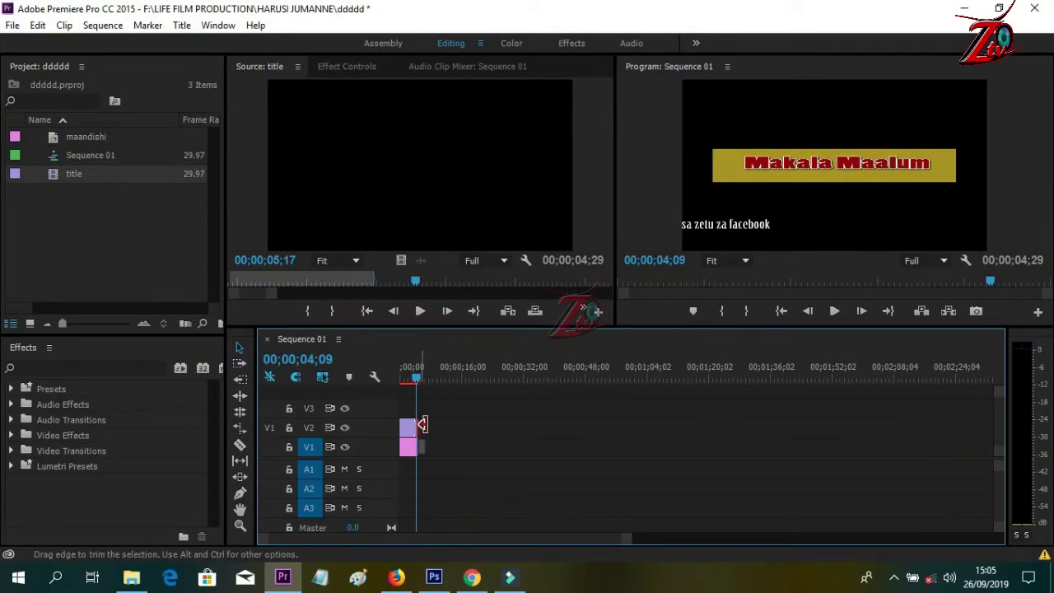
pyautogui.moveTo(417, 425); pyautogui.dragTo(457, 423)
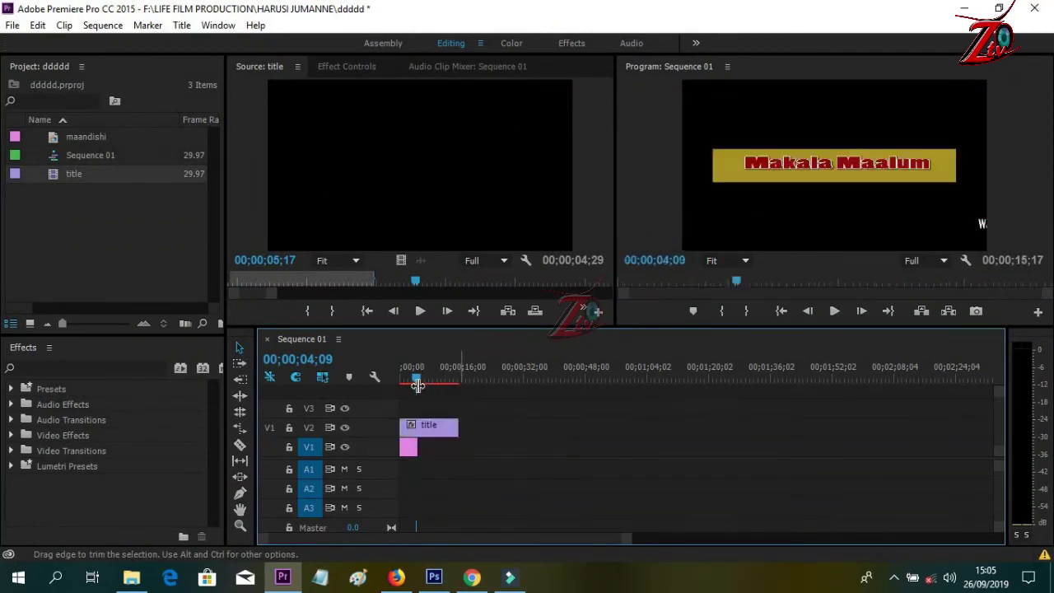
pyautogui.press('space')
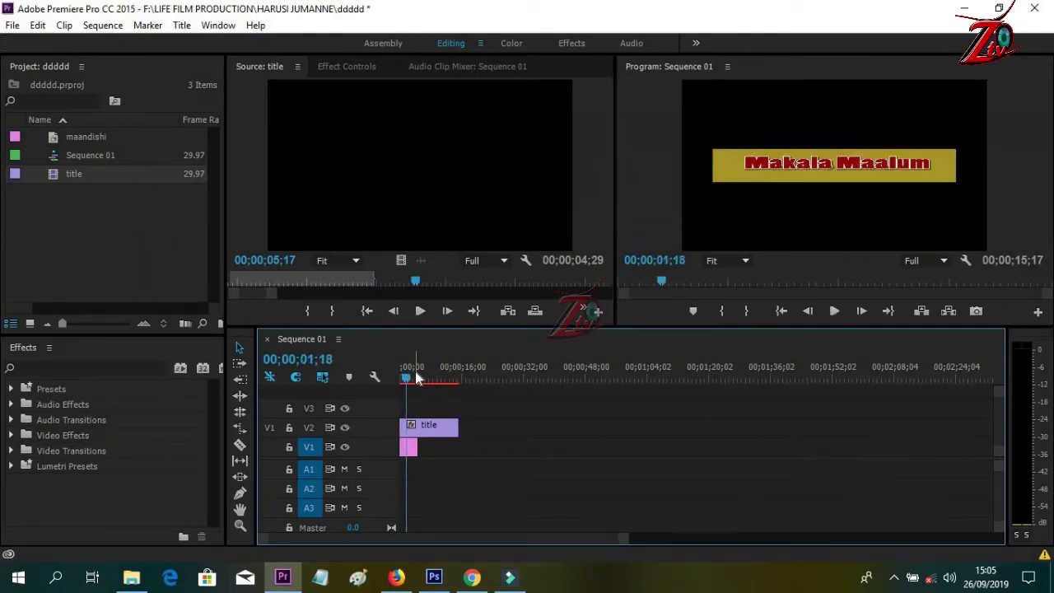
# - Create a Default Roll title and keep the name 'Title 03'
pyautogui.click(189, 27)
pyautogui.moveTo(249, 68)
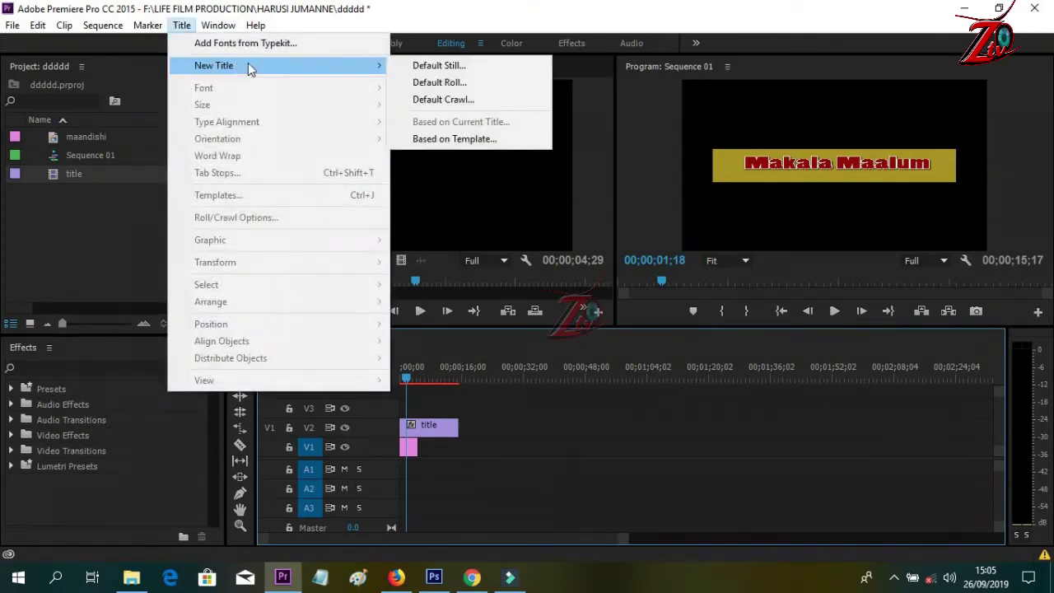
pyautogui.click(462, 84)
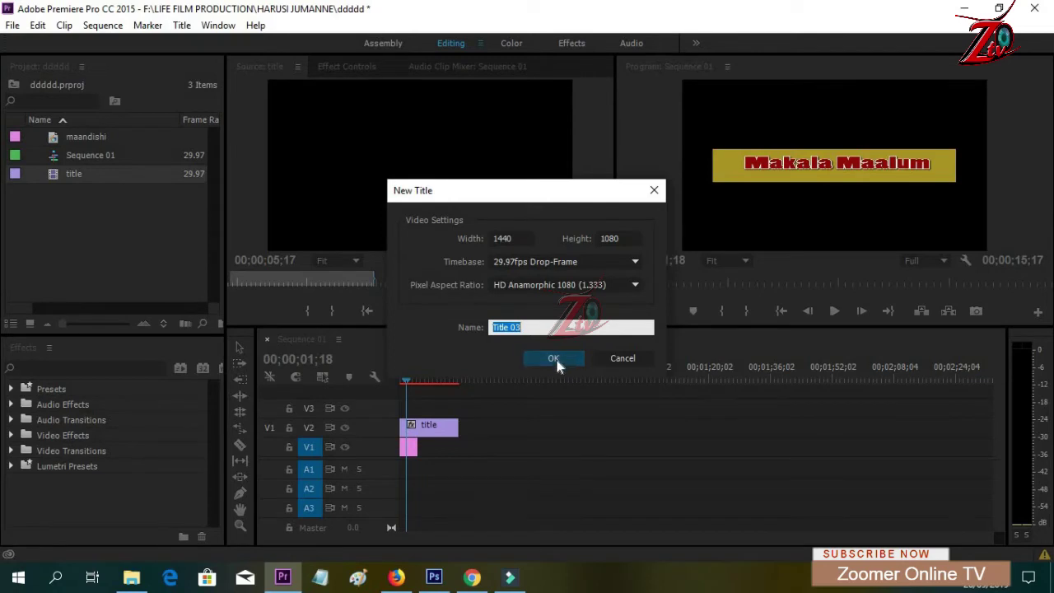
pyautogui.click(555, 360)
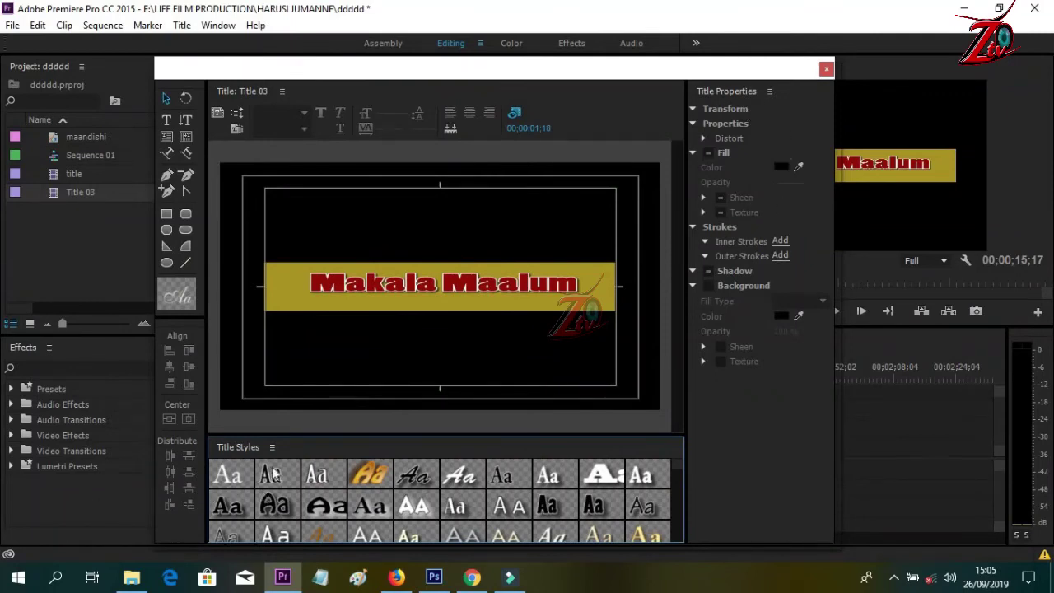
# - Apply the Birch White 80 style and type 'Mtangazaji' near the top of the title
pyautogui.click(321, 476)
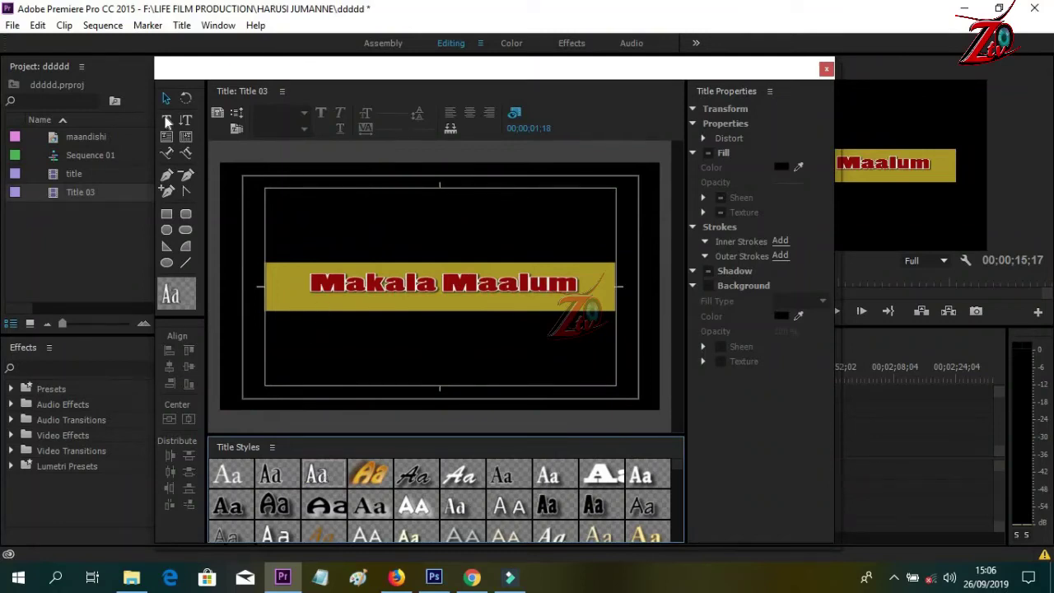
pyautogui.click(168, 121)
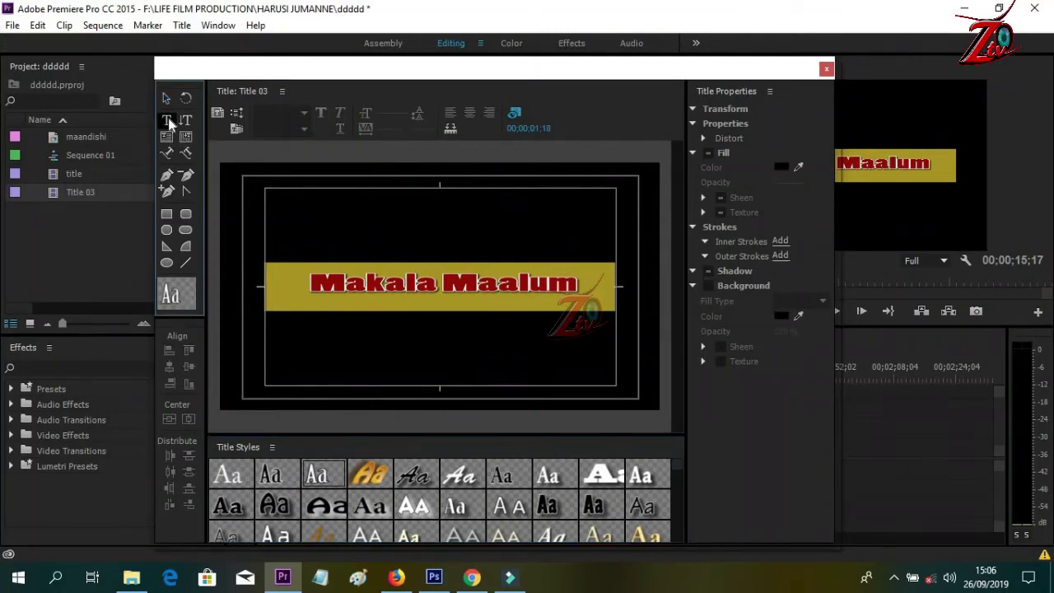
pyautogui.click(345, 219)
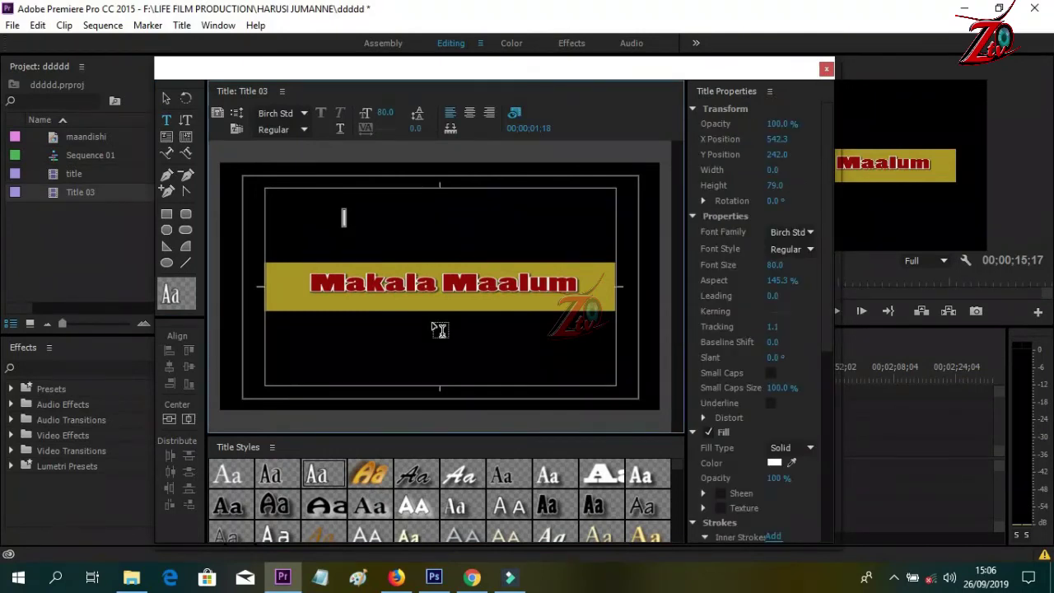
pyautogui.write('H')
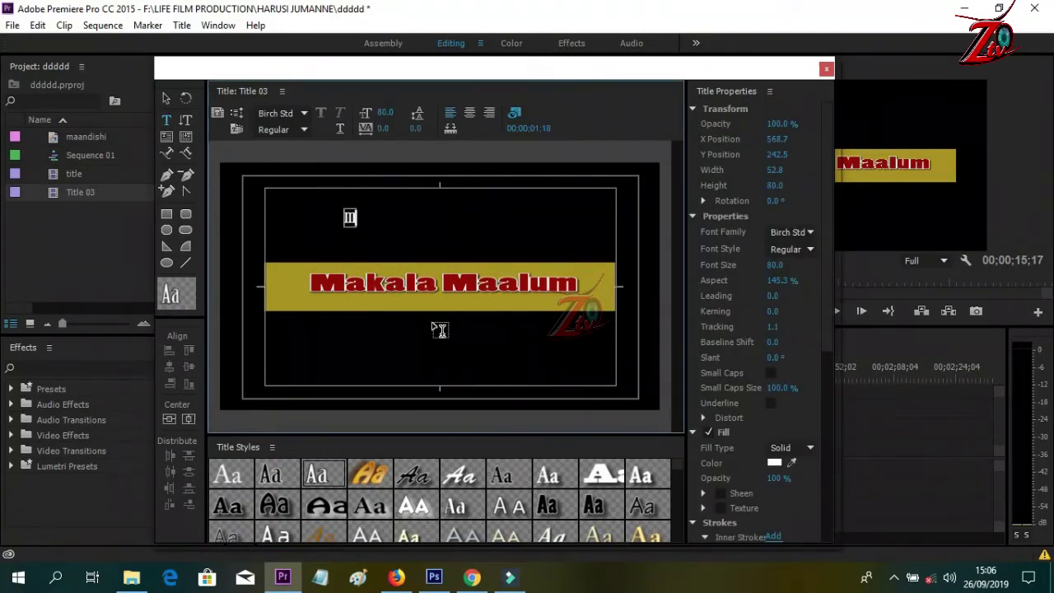
pyautogui.press('BackSpace')
pyautogui.write('Mtan')
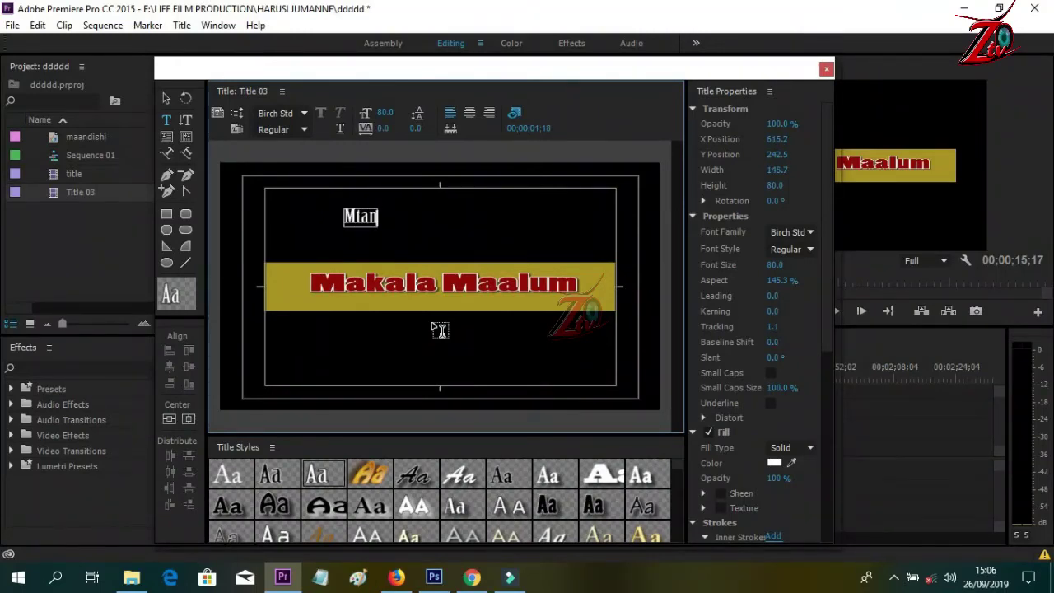
pyautogui.write('gazaji')
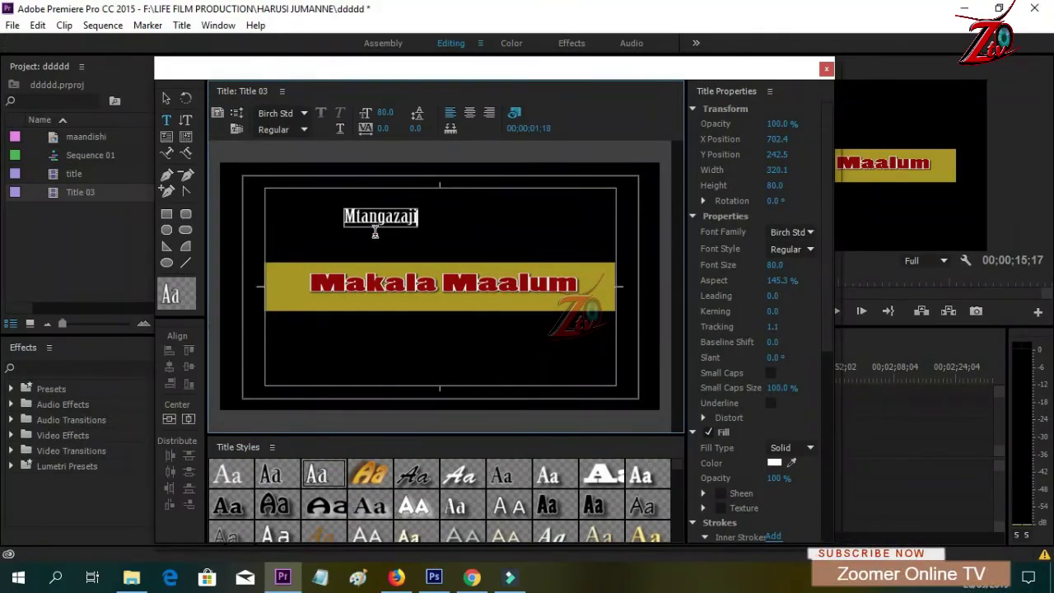
# - Type the presenter's name on the line below 'Mtangazaji'
pyautogui.press('Return')
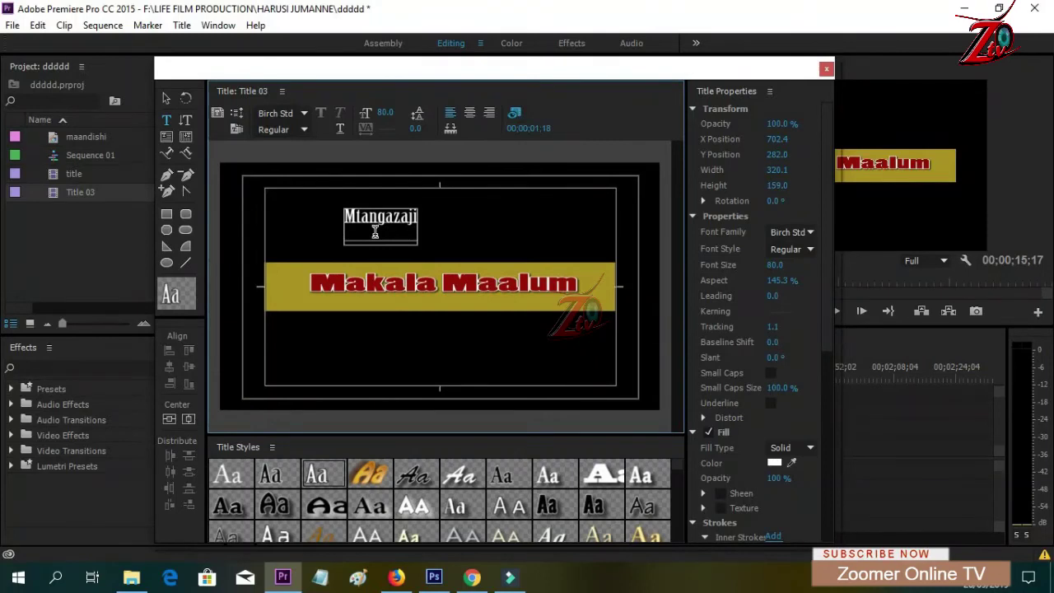
pyautogui.write('s')
pyautogui.press('BackSpace')
pyautogui.press('BackSpace')
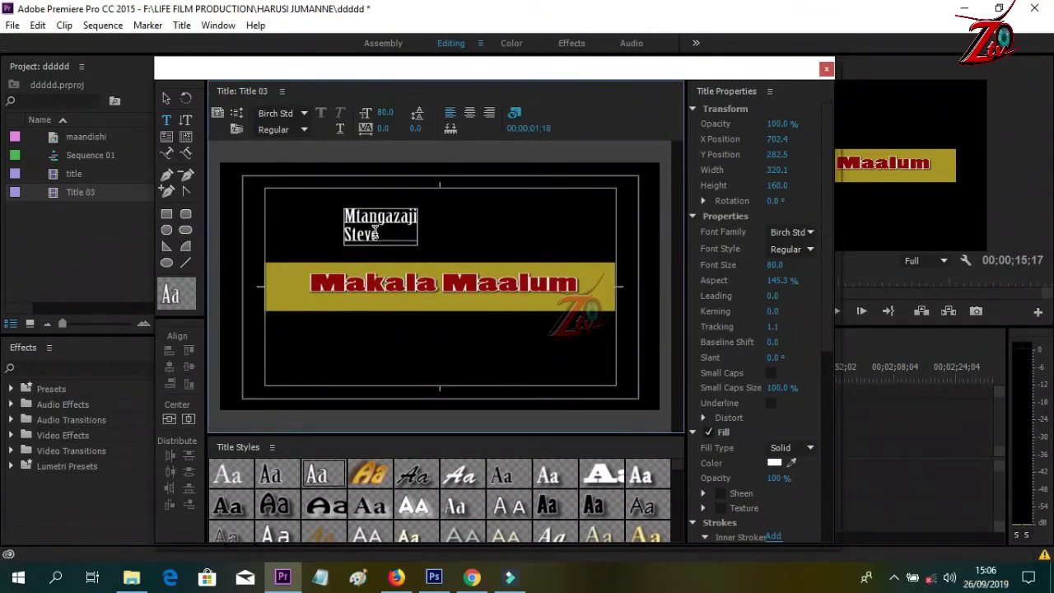
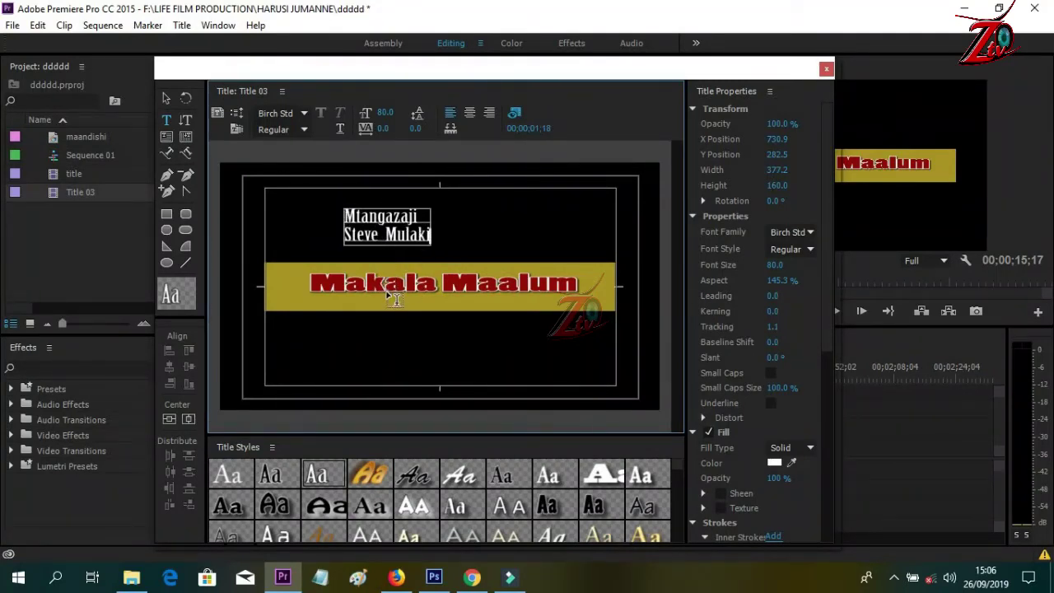
# - Add 'Mpiga picha' after the first credit, with the photographer's name beneath it
pyautogui.press('Return')
pyautogui.press('Return')
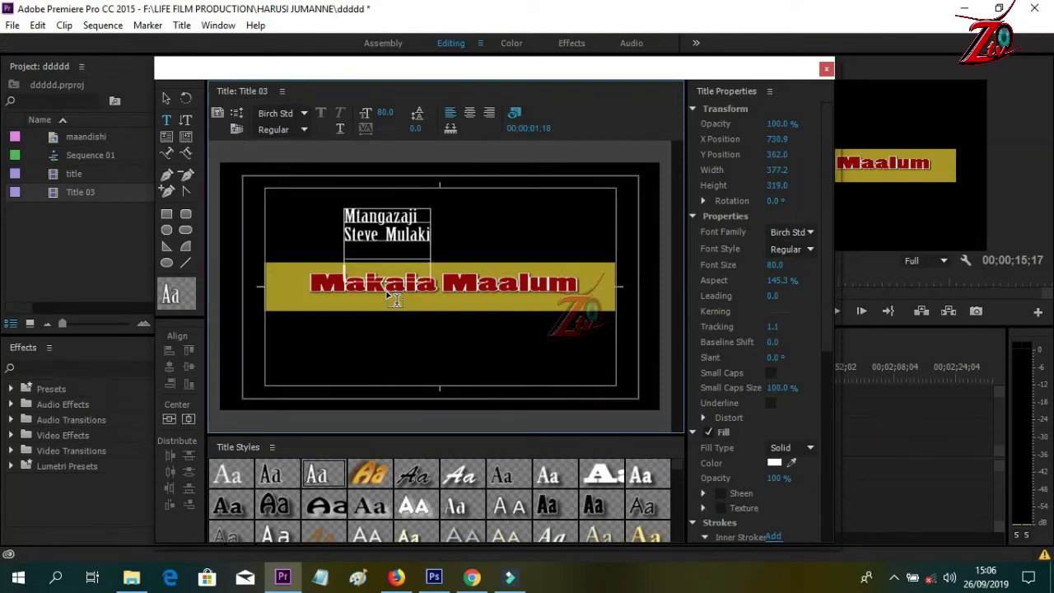
pyautogui.write('Mpi')
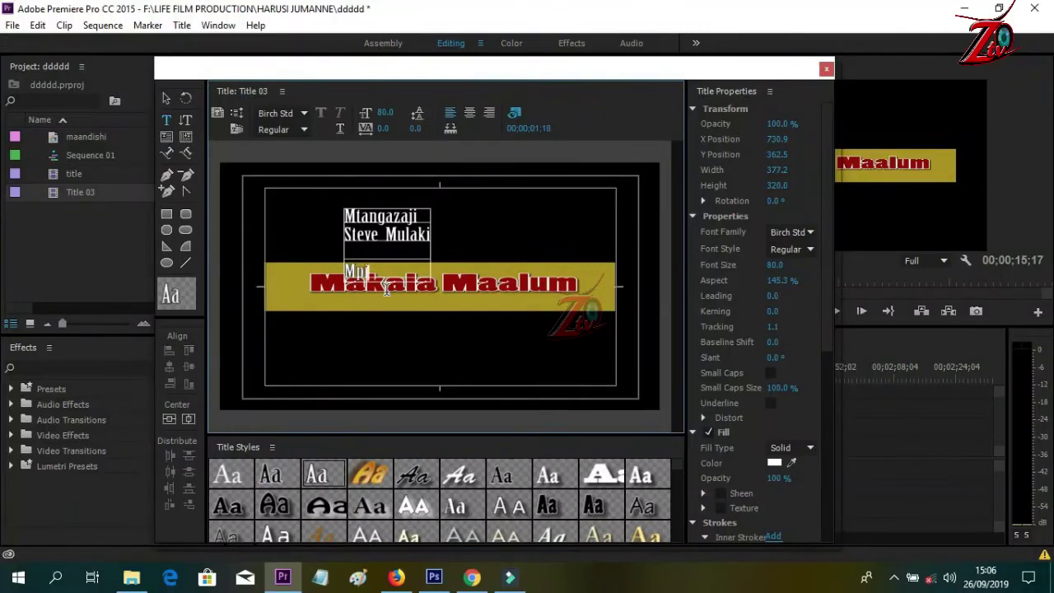
pyautogui.write('ga picha')
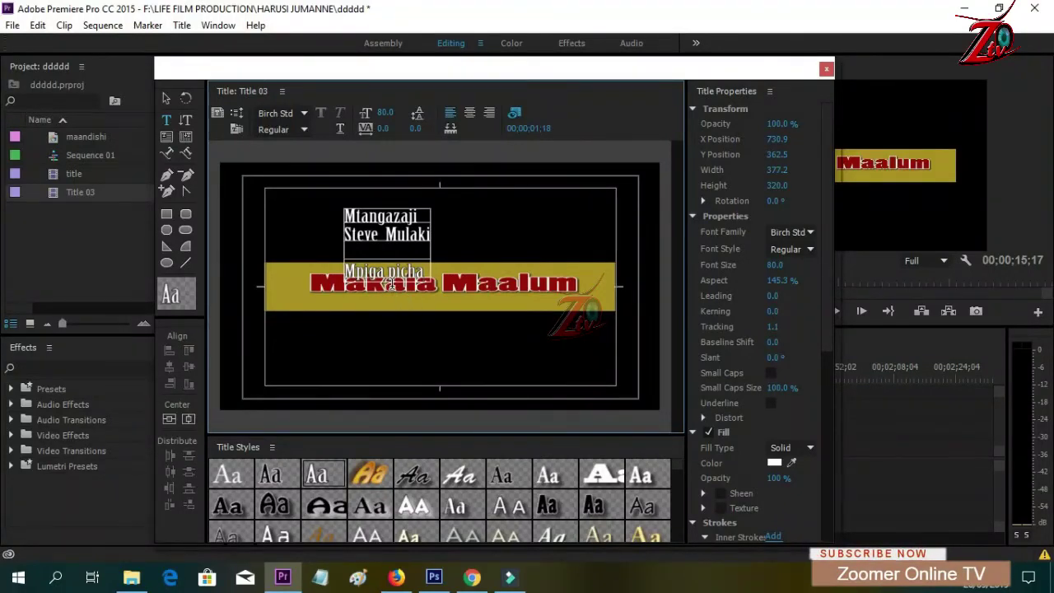
pyautogui.press('Return')
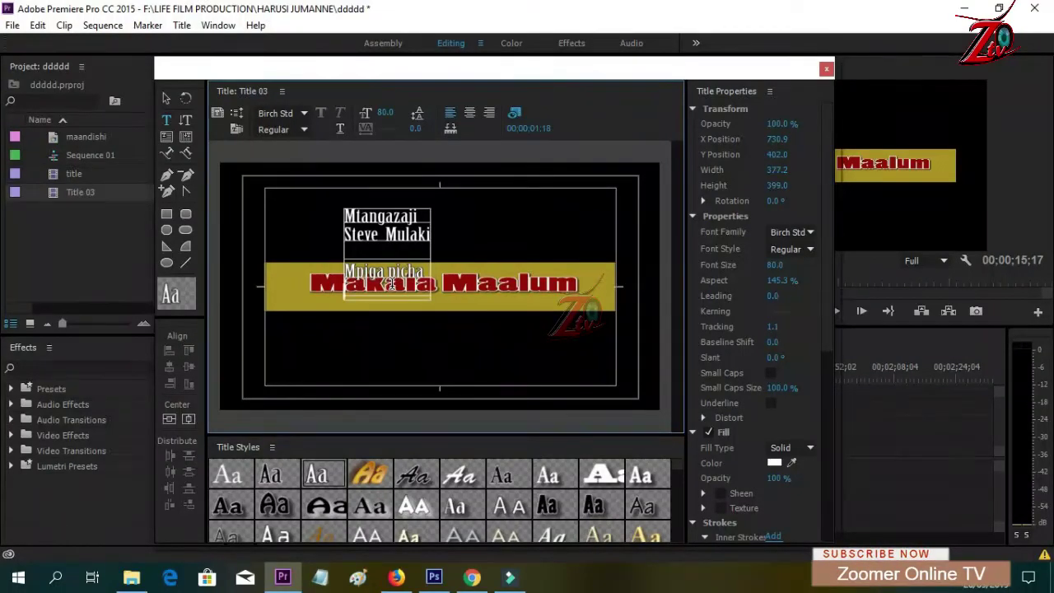
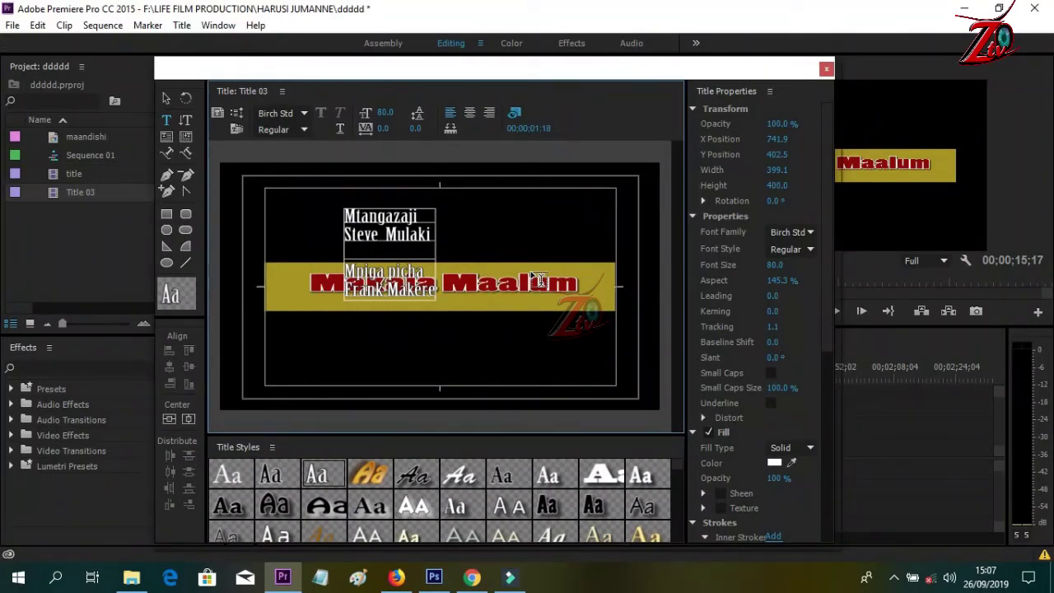
# - After a blank line, add 'Msimamizi mkuu' with the supervisor's name below it
pyautogui.press('Return')
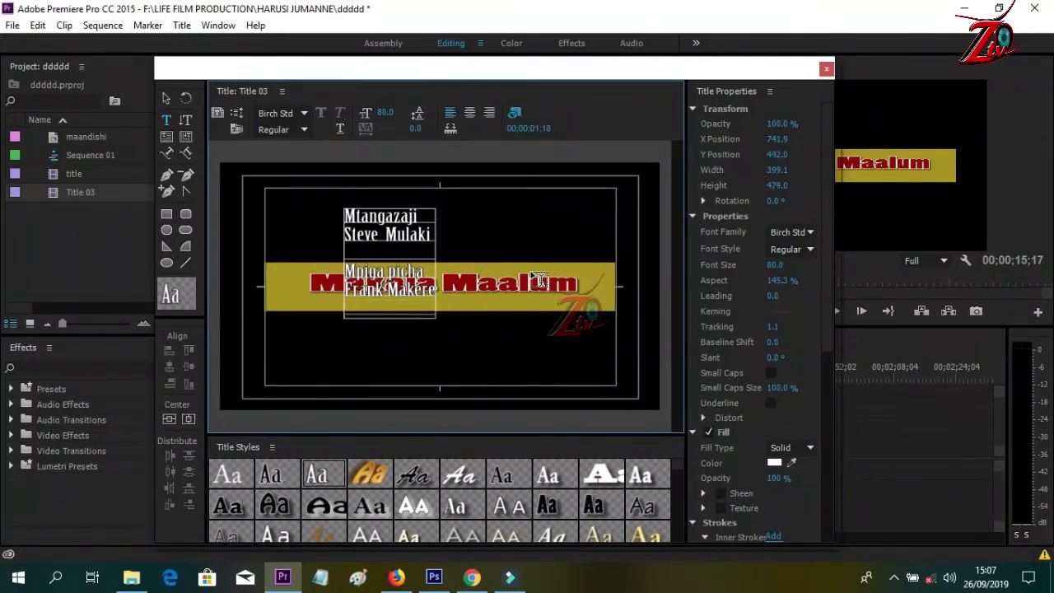
pyautogui.press('Return')
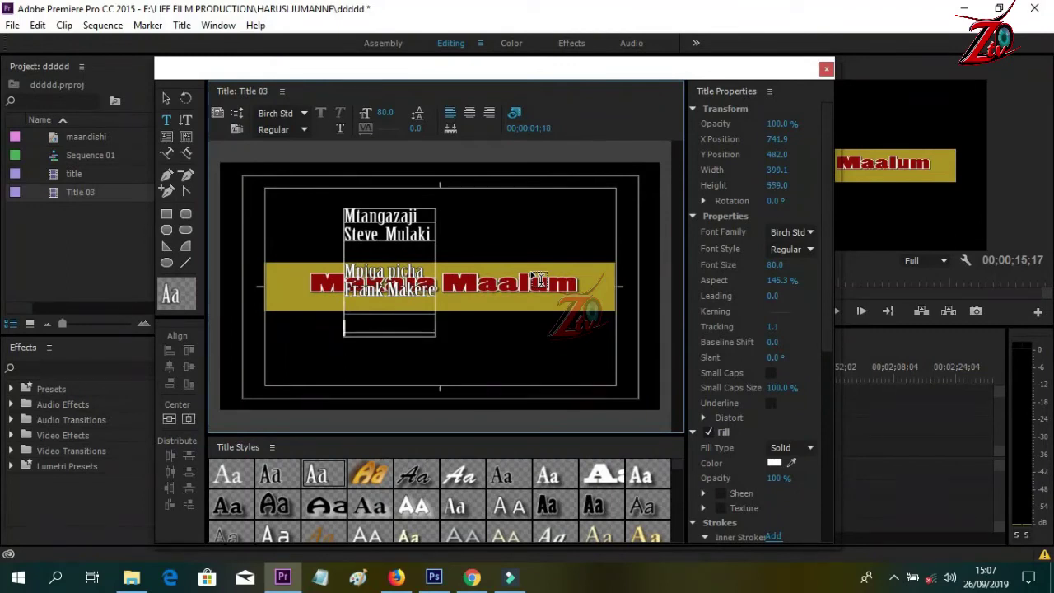
pyautogui.write('M')
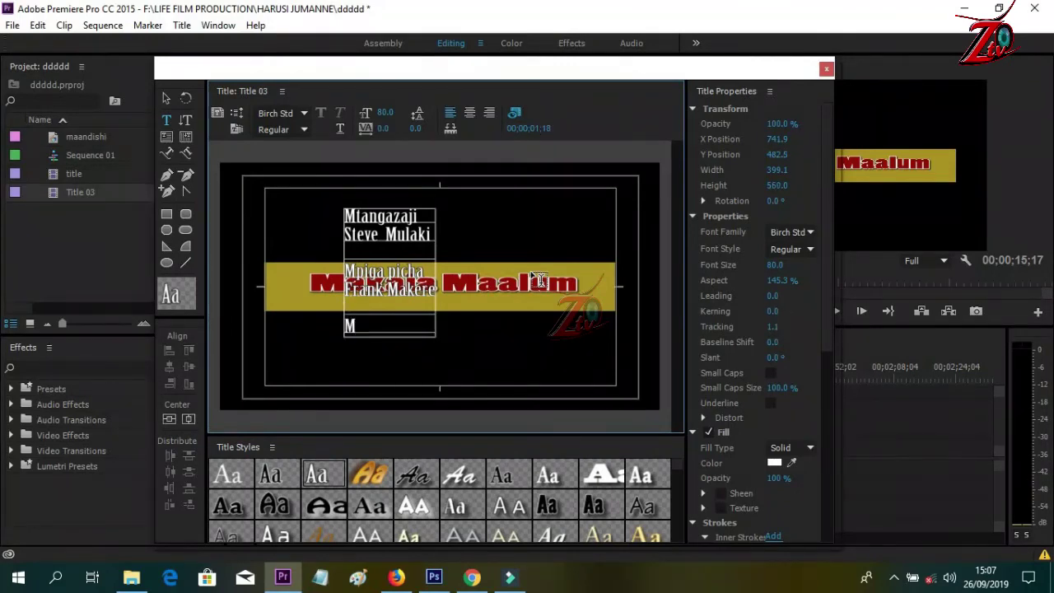
pyautogui.write('a')
pyautogui.press('BackSpace')
pyautogui.write('simamizi m')
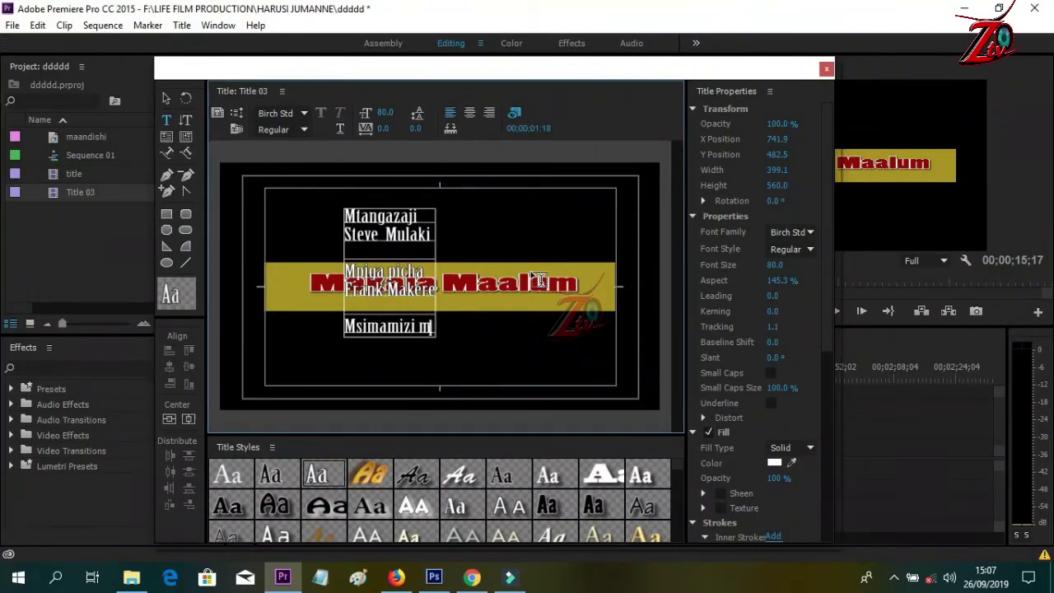
pyautogui.write('kuu')
pyautogui.press('Return')
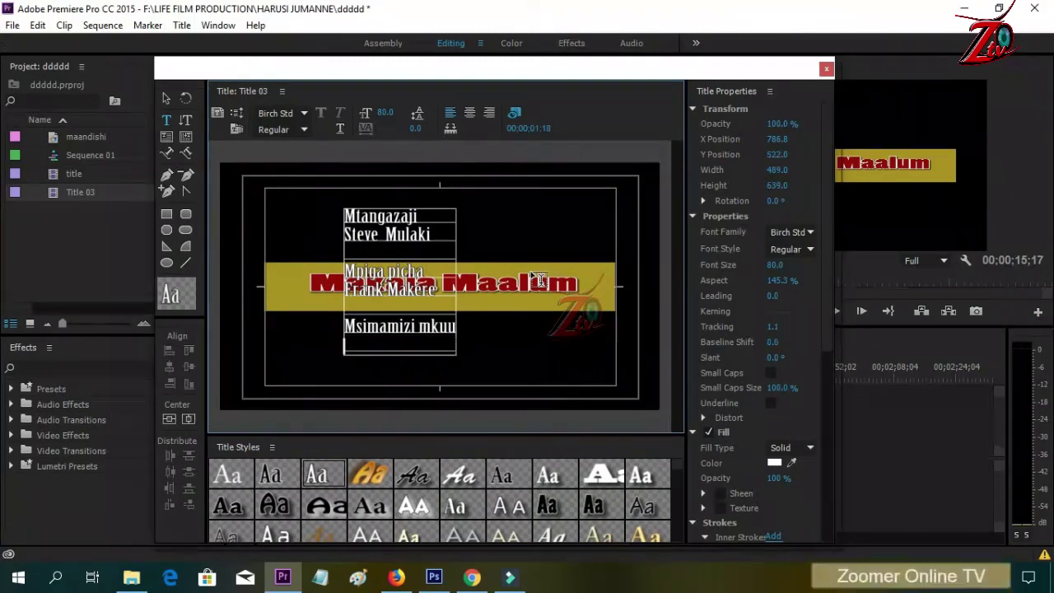
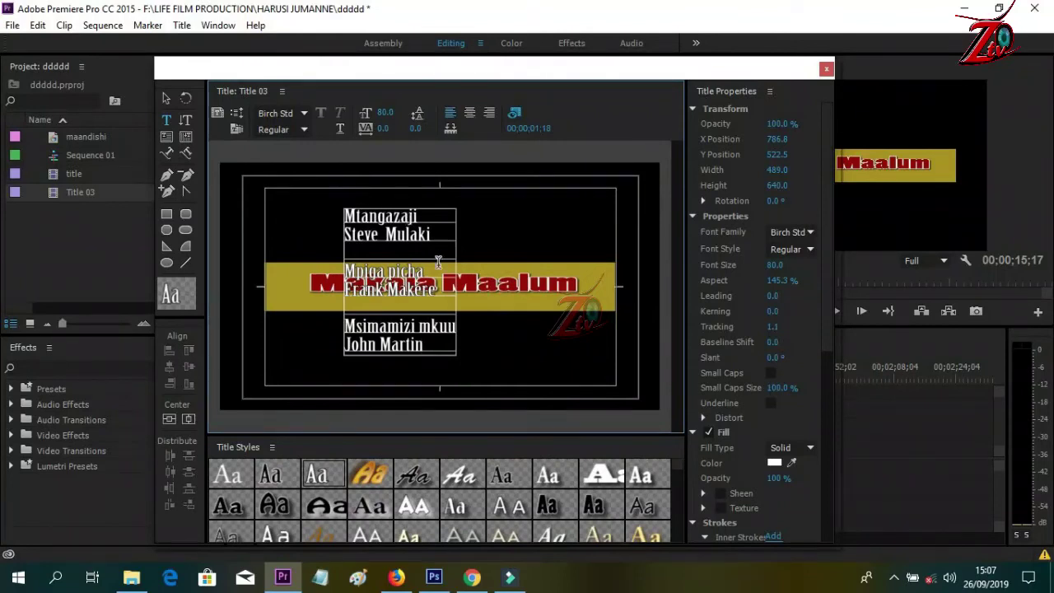
# - Center-align the credit lines and move the block below the frame to Y 2034.2
pyautogui.click(471, 115)
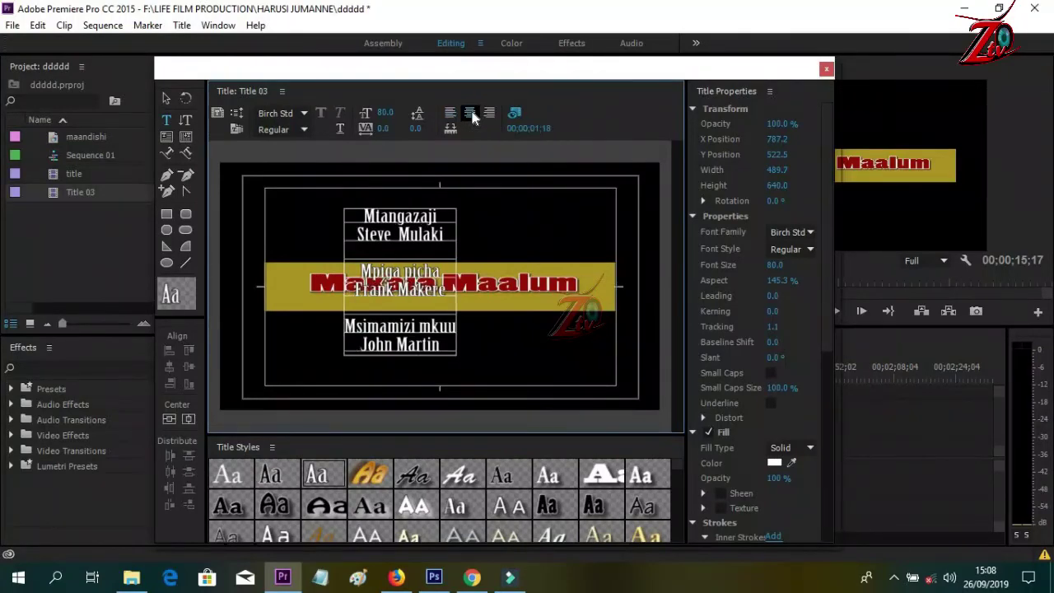
pyautogui.click(168, 99)
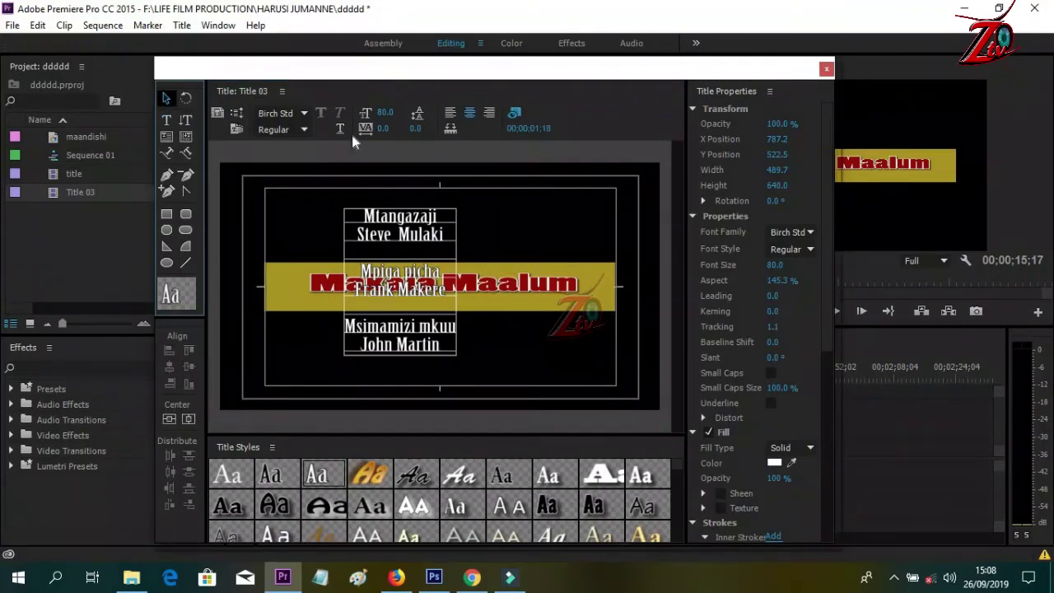
pyautogui.moveTo(404, 234); pyautogui.dragTo(434, 437)
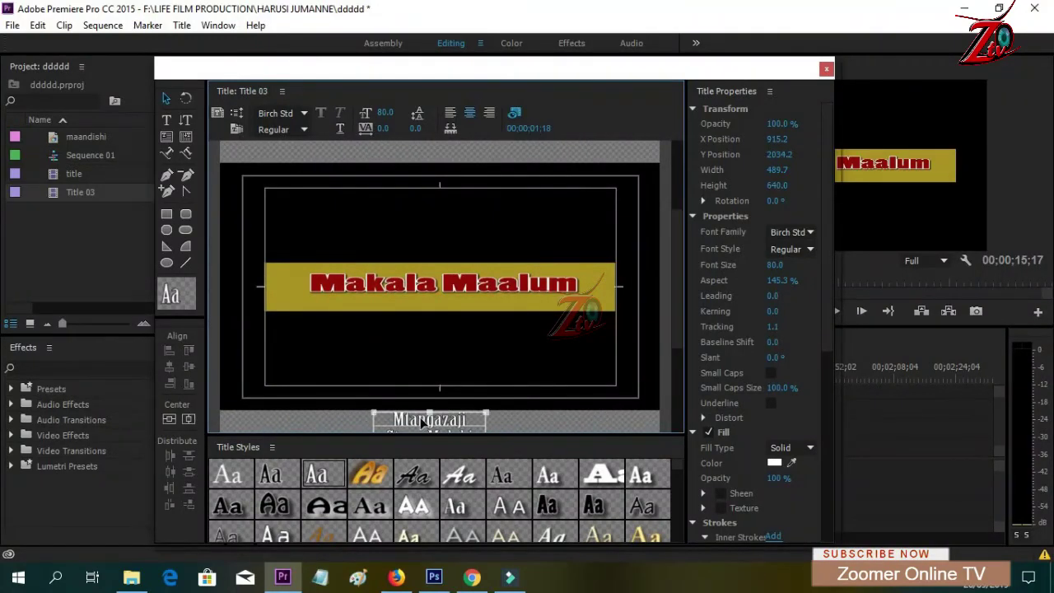
# - Set Title 03 to Roll with End Off Screen, then close the title editor
pyautogui.click(237, 113)
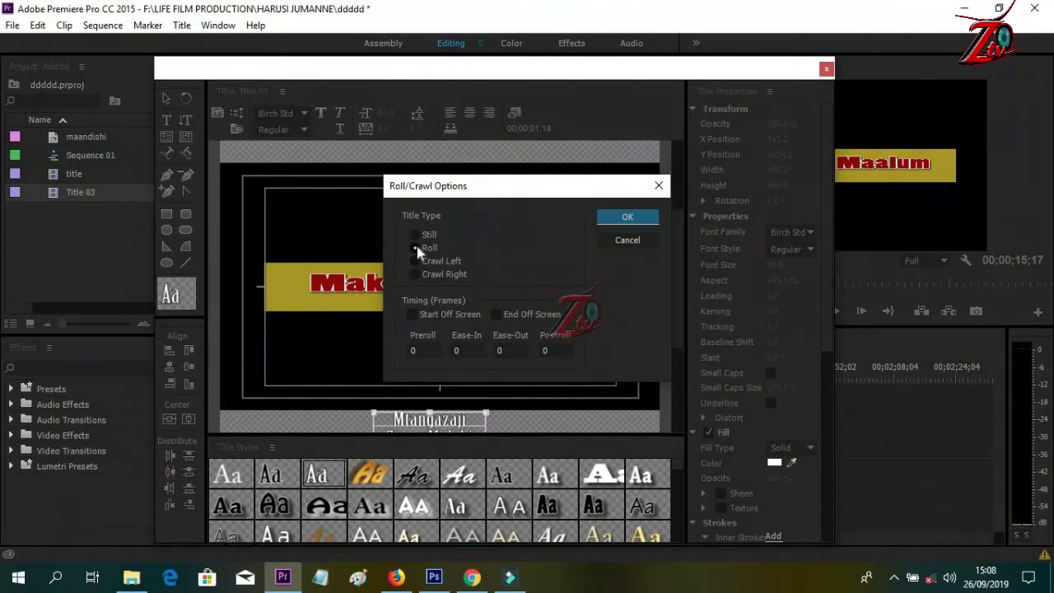
pyautogui.click(497, 315)
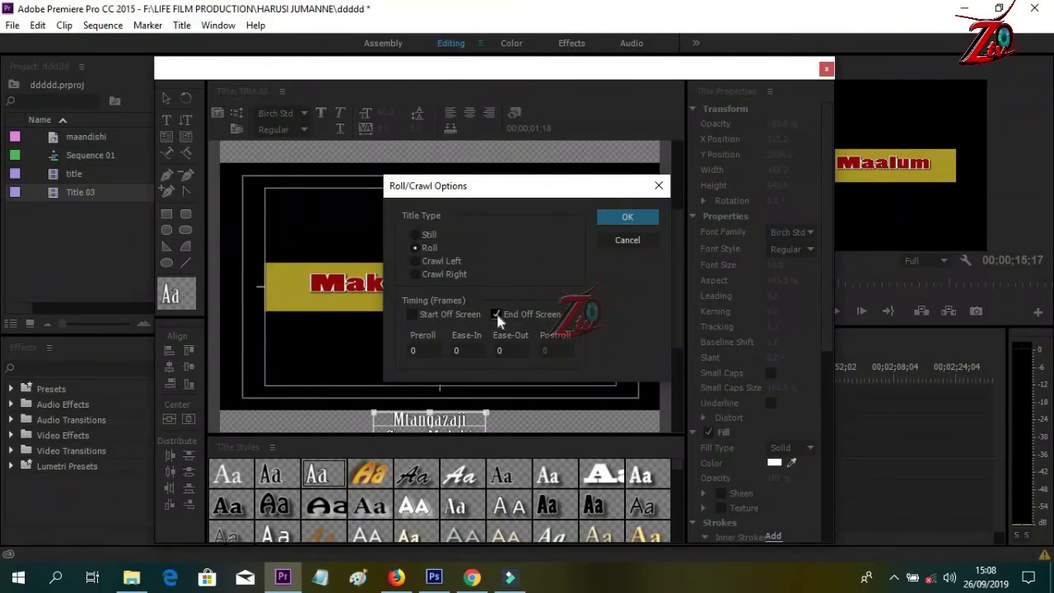
pyautogui.click(626, 219)
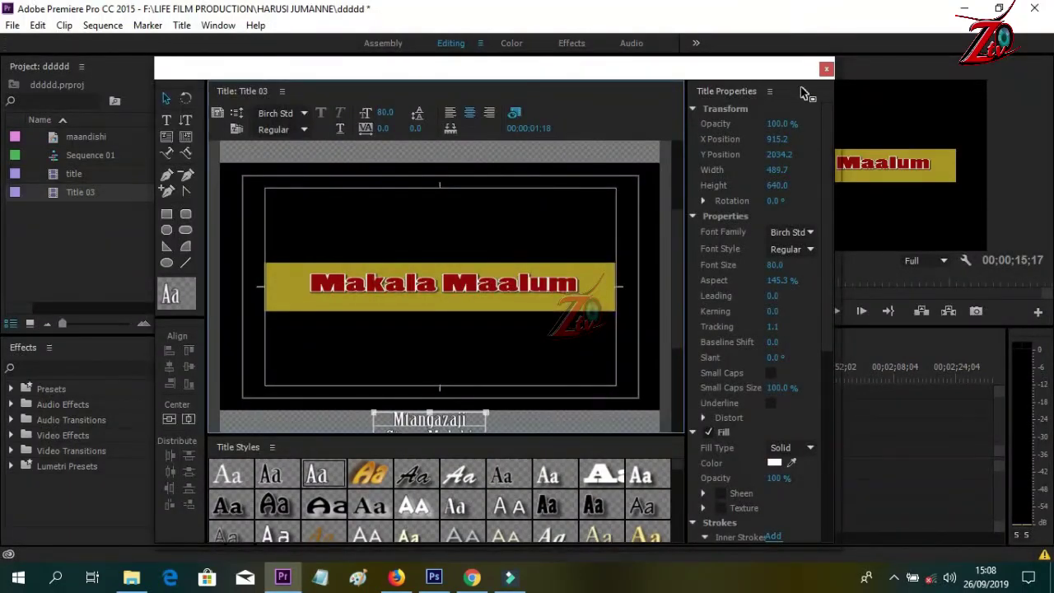
pyautogui.click(827, 71)
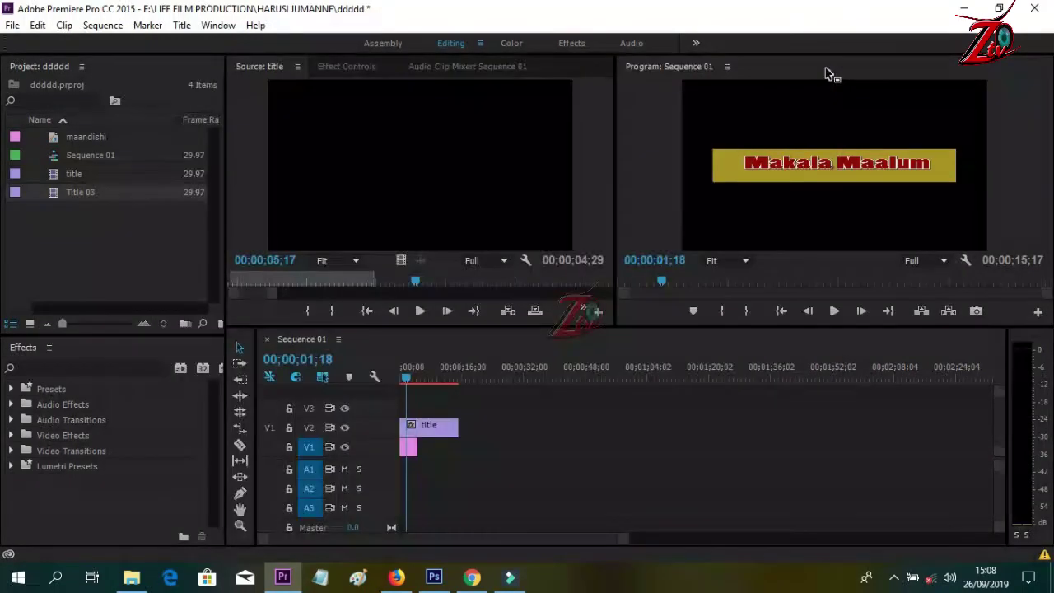
# - Preview Title 03 in the Source Monitor, place it after 'title' on V2, and scrub into it
pyautogui.moveTo(56, 192); pyautogui.dragTo(106, 202)
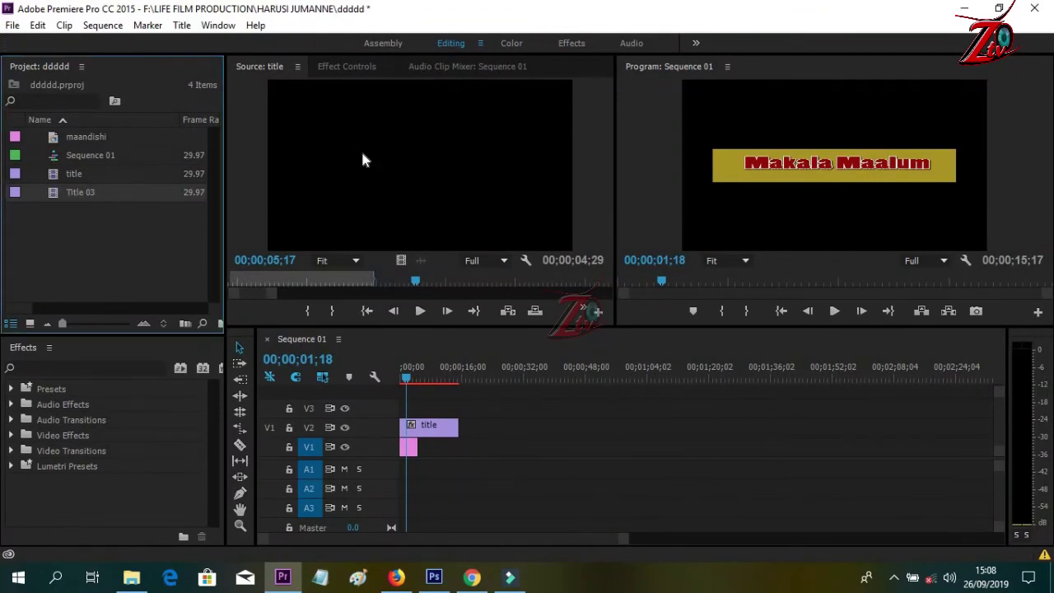
pyautogui.moveTo(362, 154); pyautogui.dragTo(405, 227)
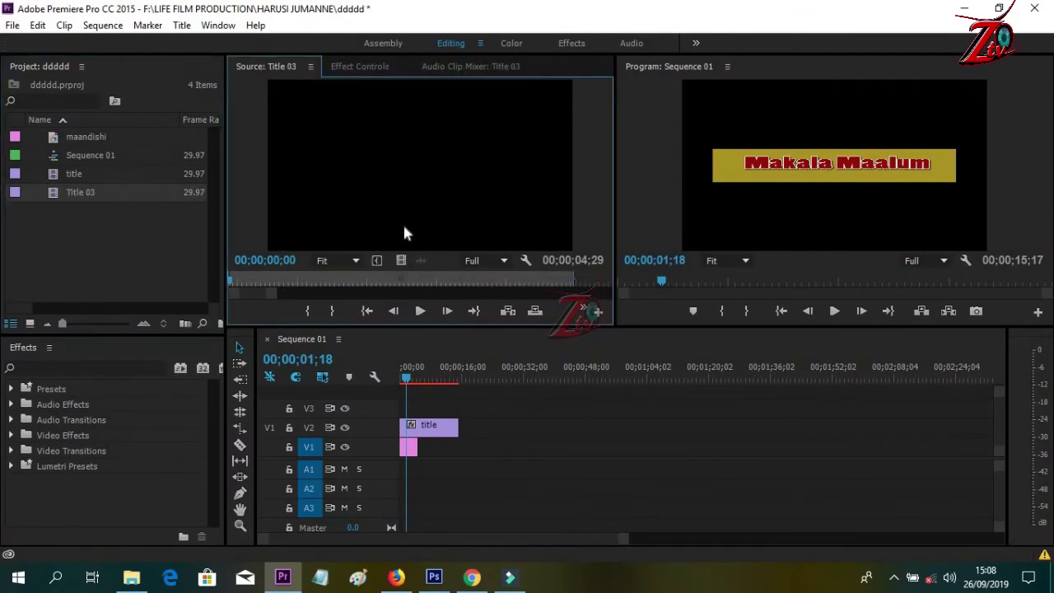
pyautogui.click(419, 310)
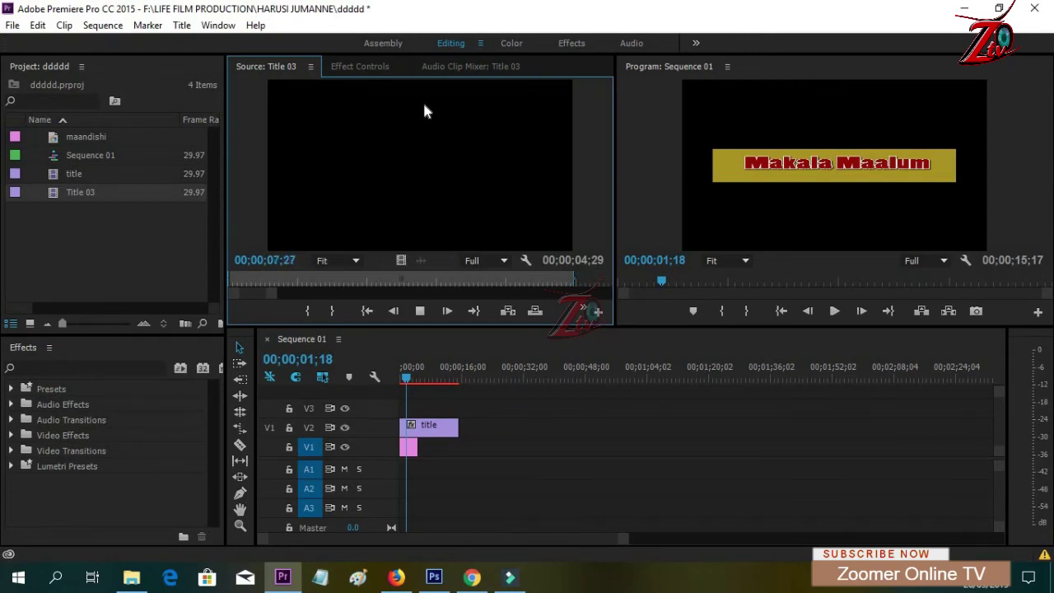
pyautogui.moveTo(90, 196); pyautogui.dragTo(399, 353)
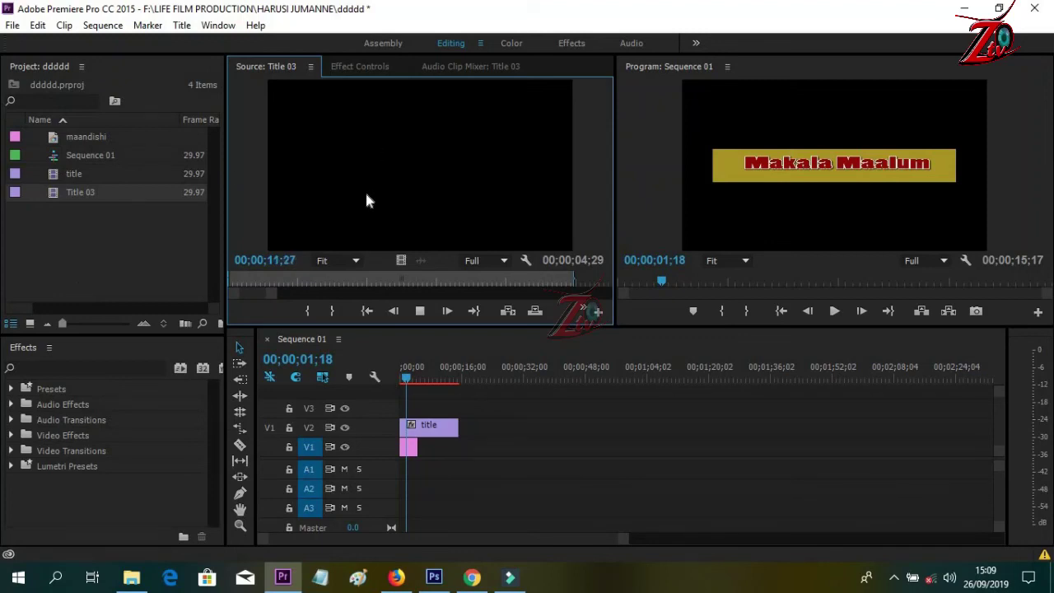
pyautogui.moveTo(392, 193); pyautogui.dragTo(460, 427)
pyautogui.moveTo(406, 380); pyautogui.dragTo(454, 387)
# - Extend the Title 03 clip by 3;24 so the sequence ends at 25;10, then play it
pyautogui.press('space')
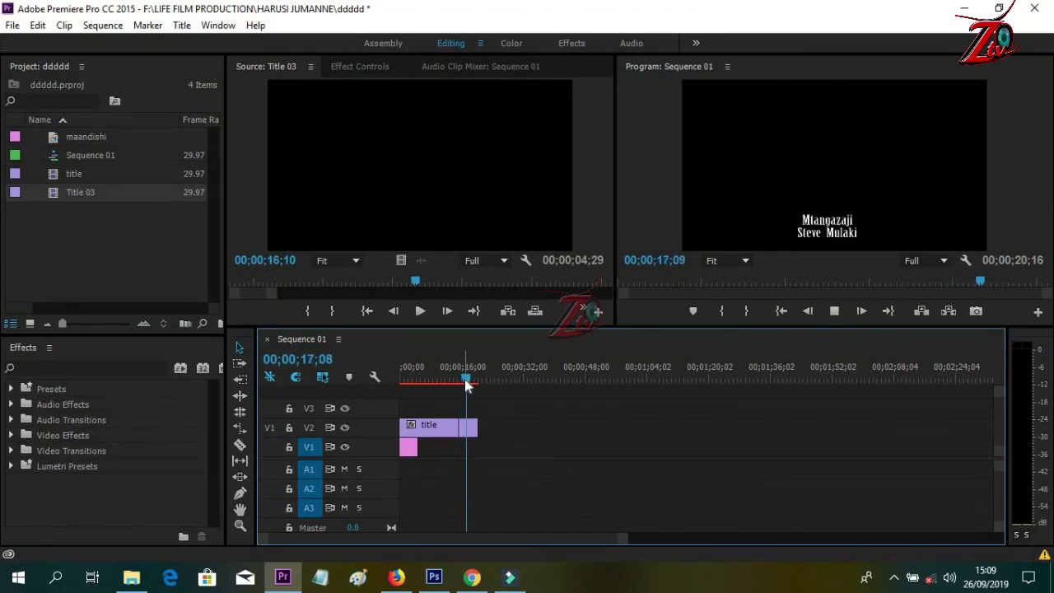
pyautogui.press('space')
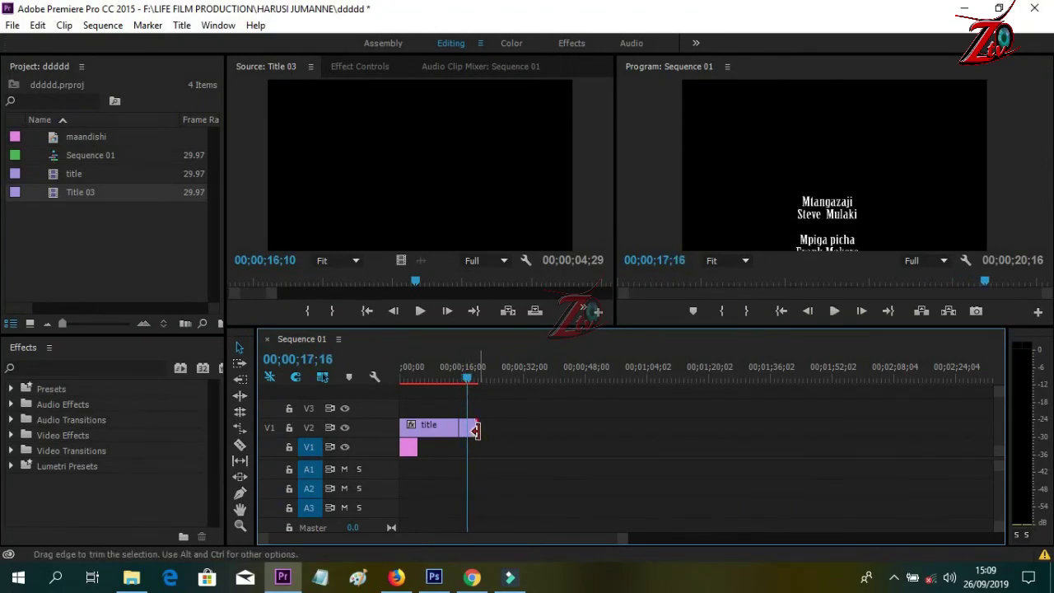
pyautogui.moveTo(476, 429)
pyautogui.mouseDown()
pyautogui.moveTo(493, 429)
pyautogui.moveTo(483, 416)
pyautogui.mouseUp()
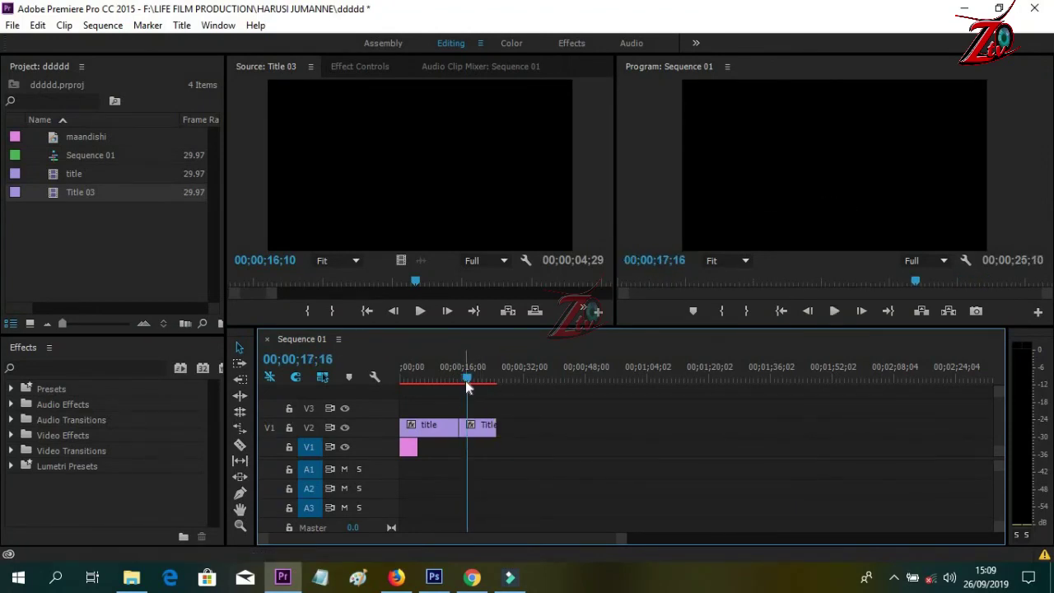
pyautogui.moveTo(467, 379); pyautogui.dragTo(473, 386)
pyautogui.press('space')
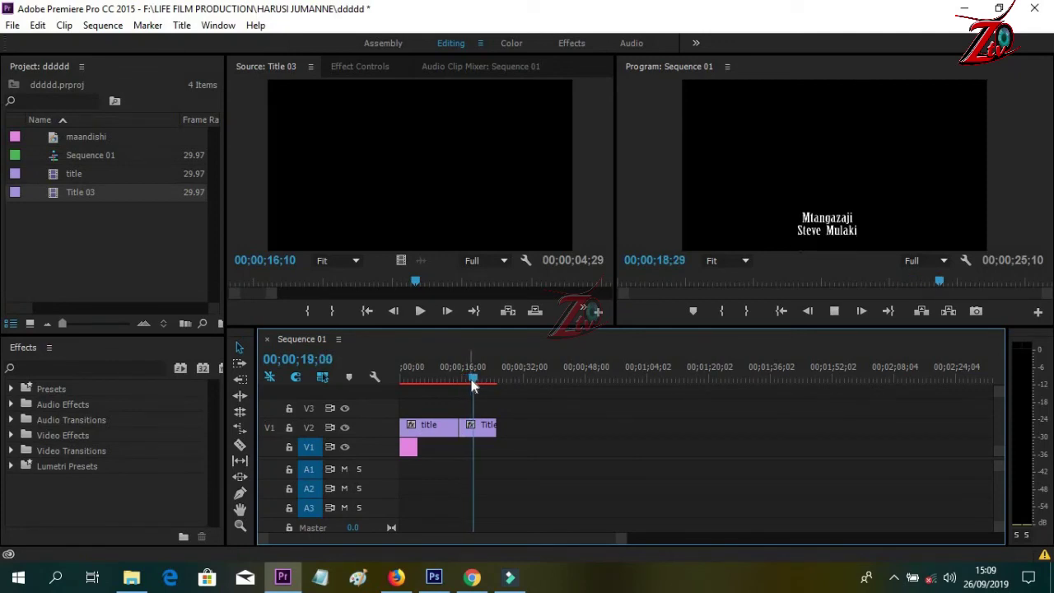